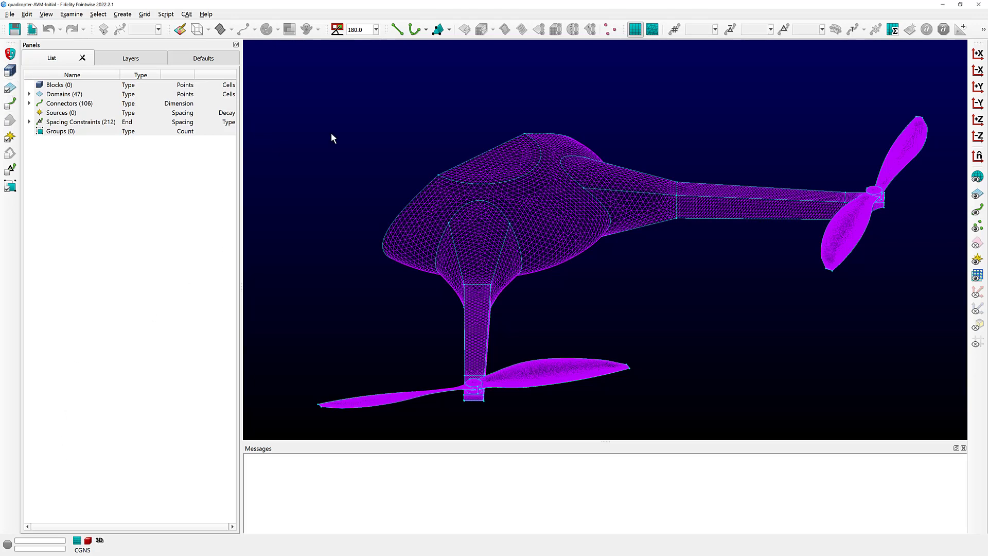
Start an automatic volume mesh from all the quadcopter's domains and connectors, choosing to create the volume mesh boundaries.
key(ctrl+a)
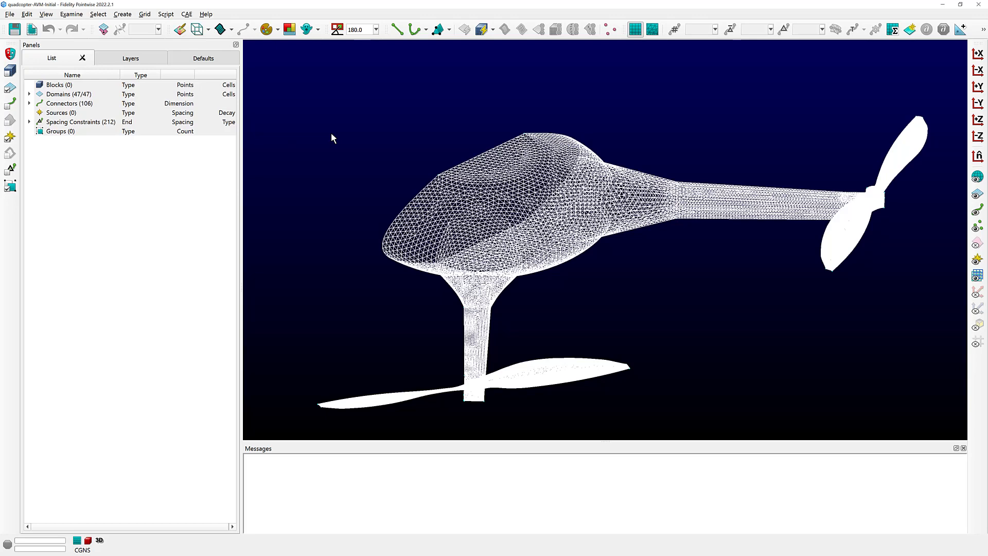
click(128, 16)
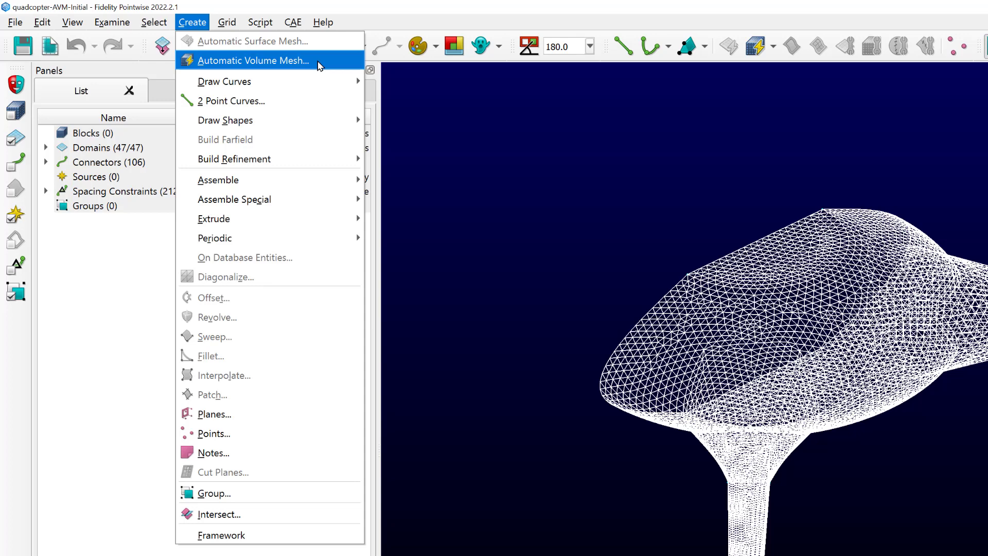
click(319, 65)
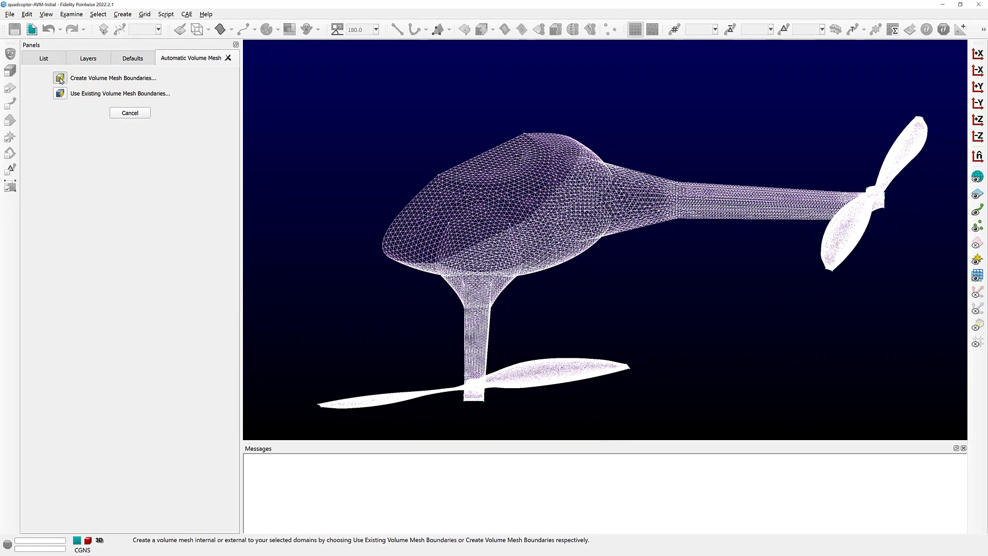
click(60, 79)
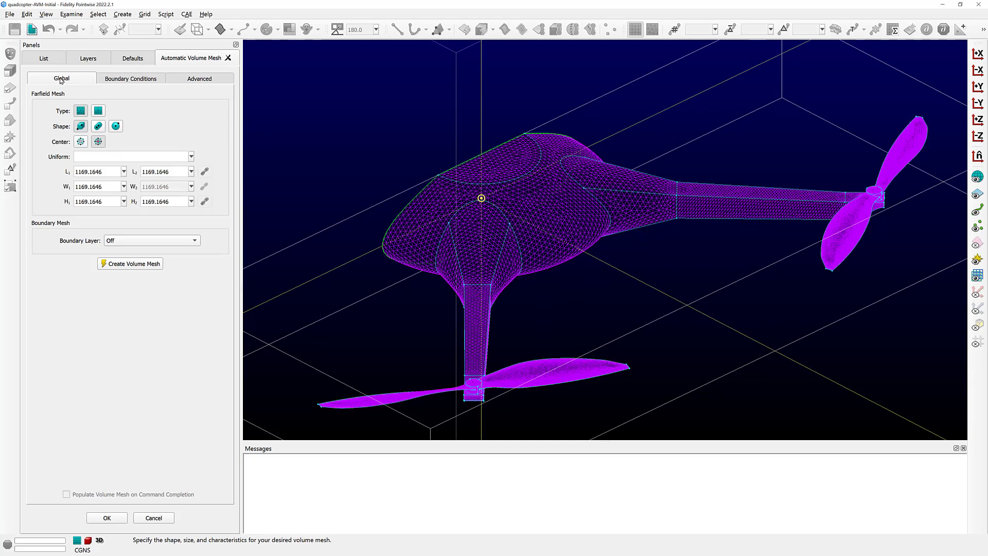
key(F5)
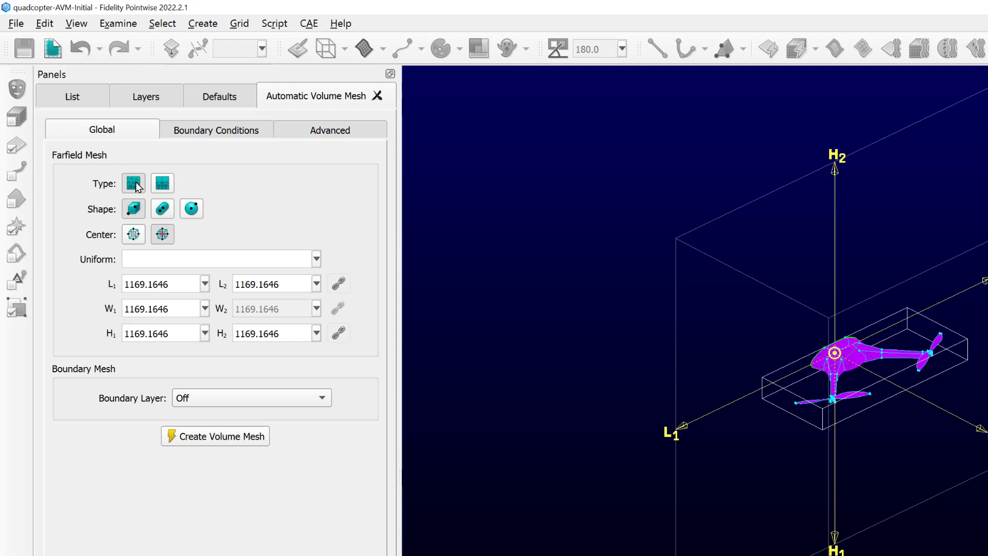
Set the farfield mesh type to voxel.
click(163, 184)
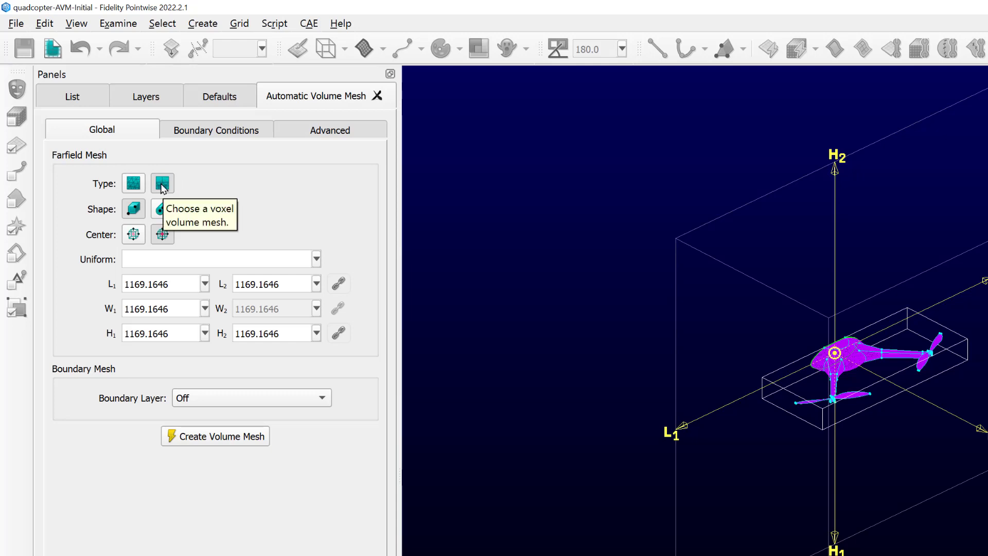
click(130, 186)
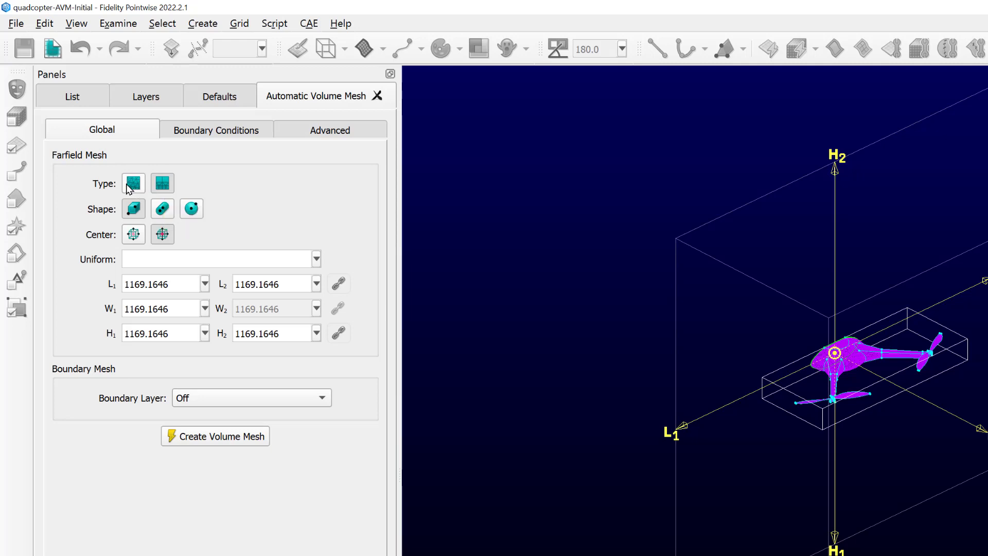
click(166, 183)
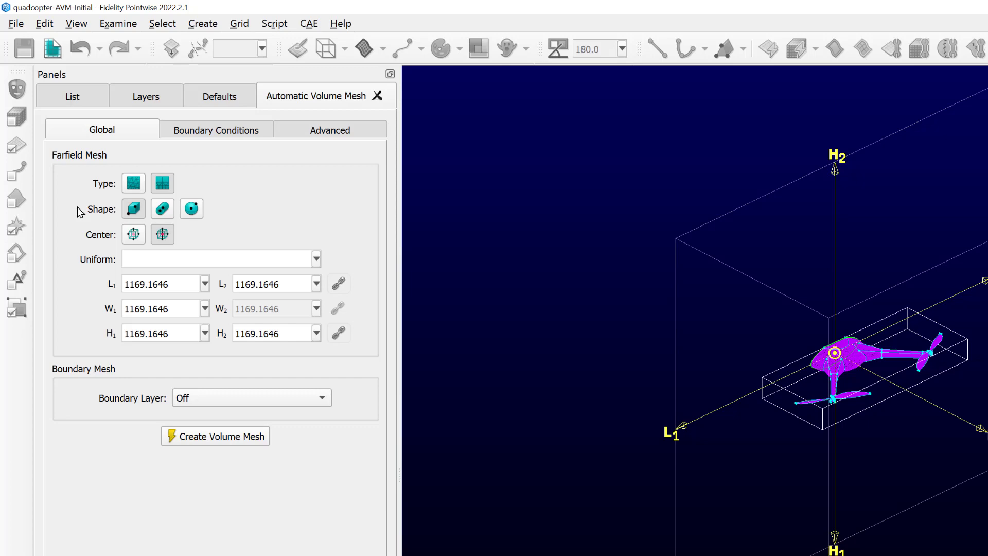
Try the cylindrical and spherical farfield shapes and return to the box shape.
click(131, 209)
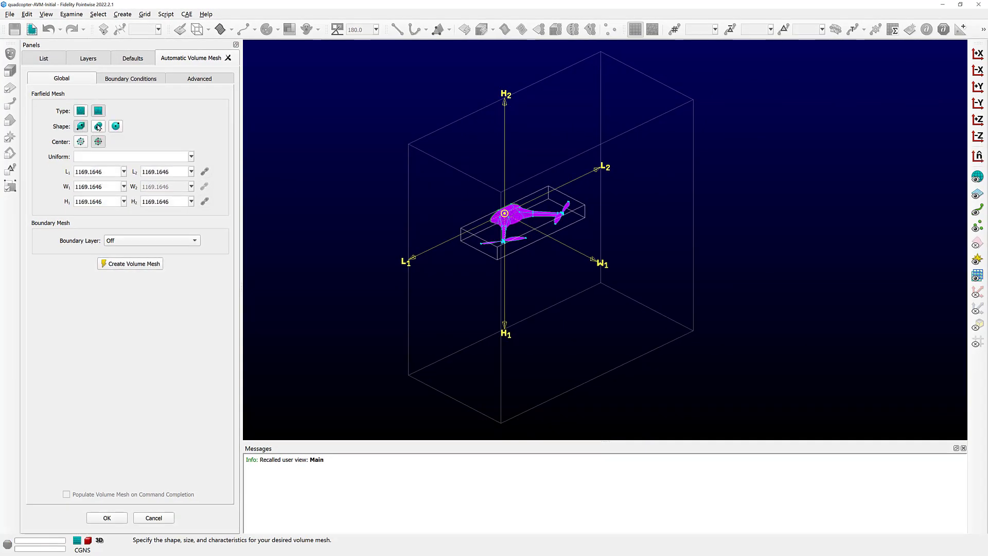
click(97, 127)
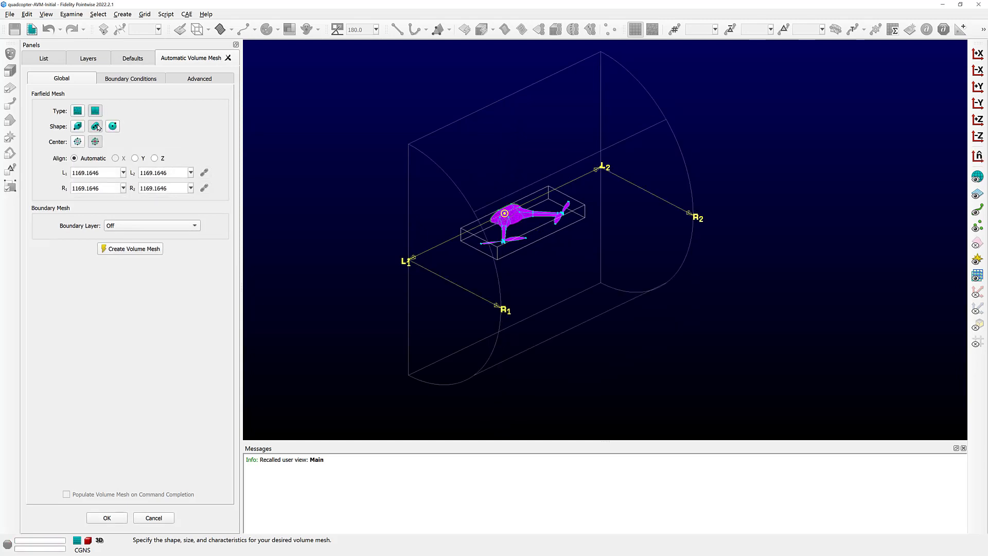
click(113, 127)
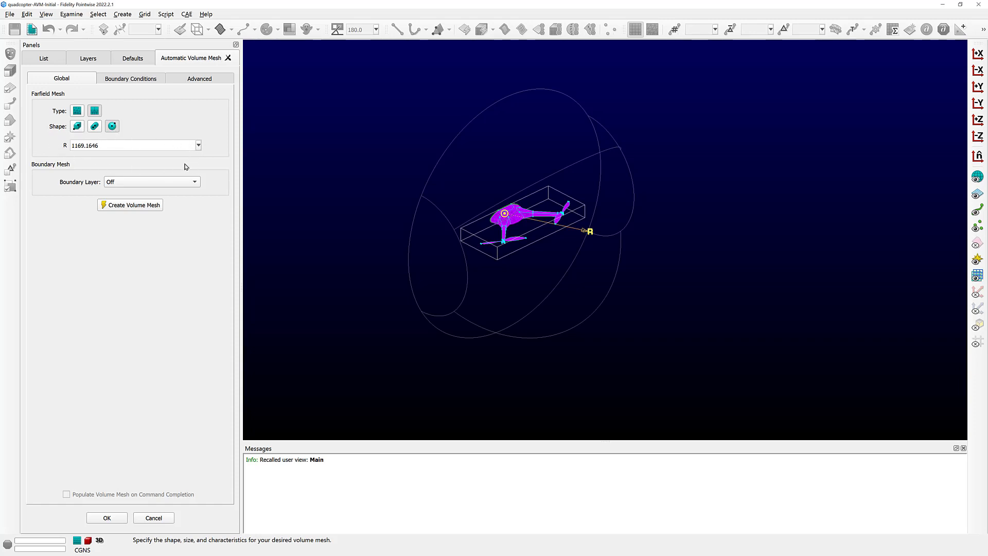
click(77, 127)
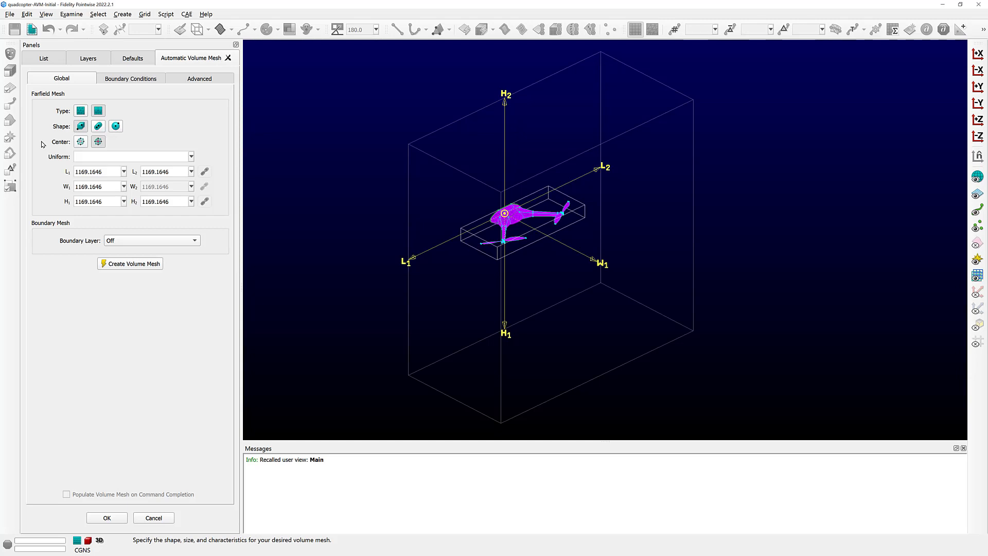
Switch the farfield center setting so its distances are measured from the geometry's bounding box.
key(F5)
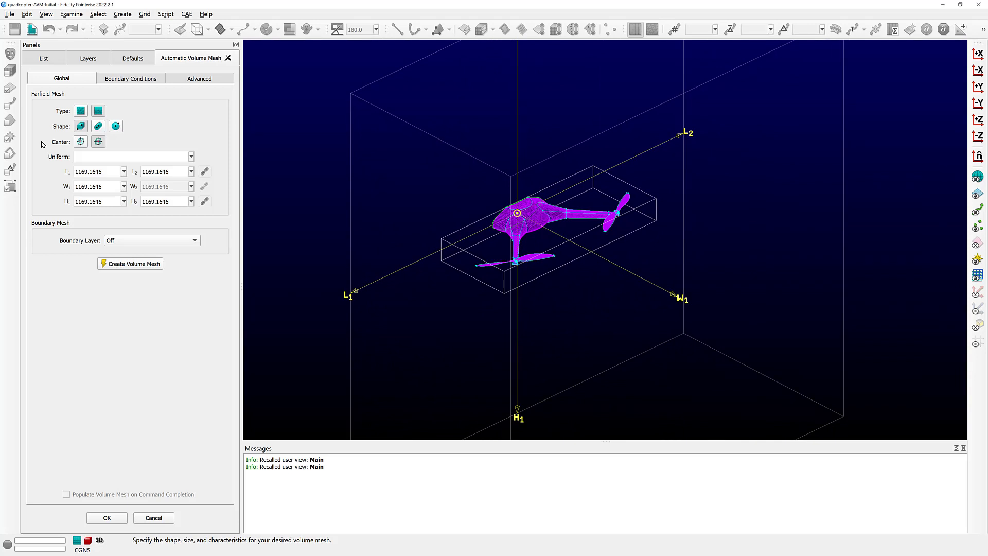
click(101, 144)
click(80, 142)
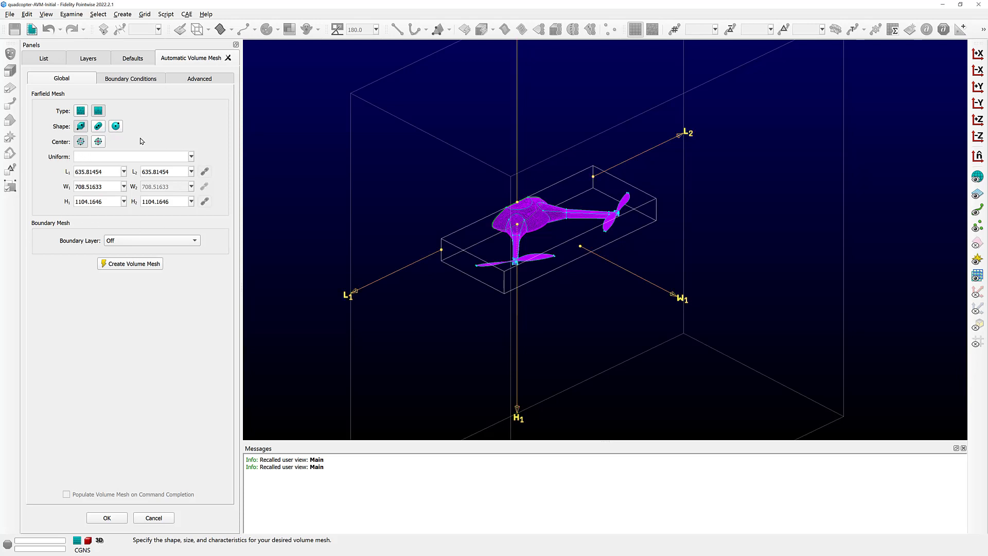
Set the linked farfield lengths L1 and L2 to 500 and the width W1 to 300.
click(78, 155)
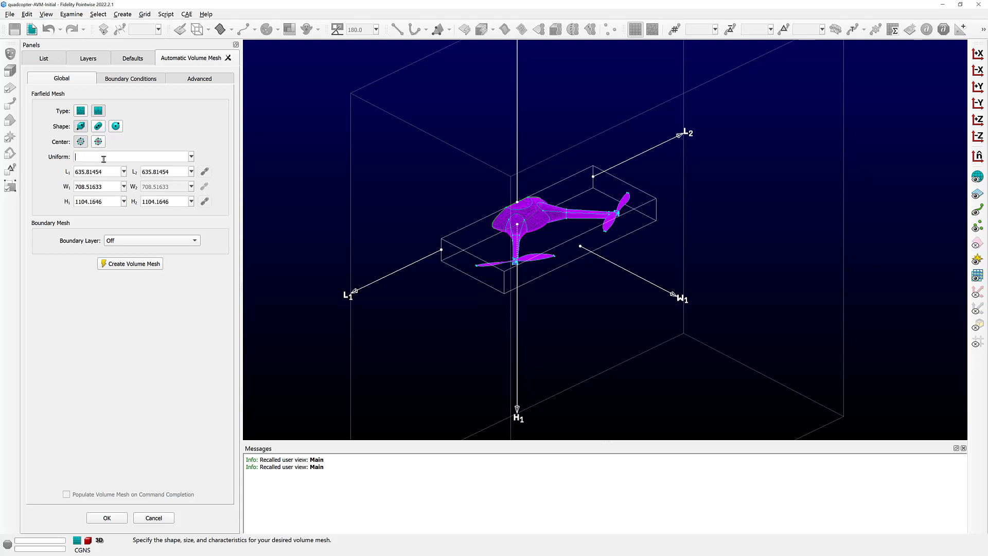
drag(110, 172, 56, 172)
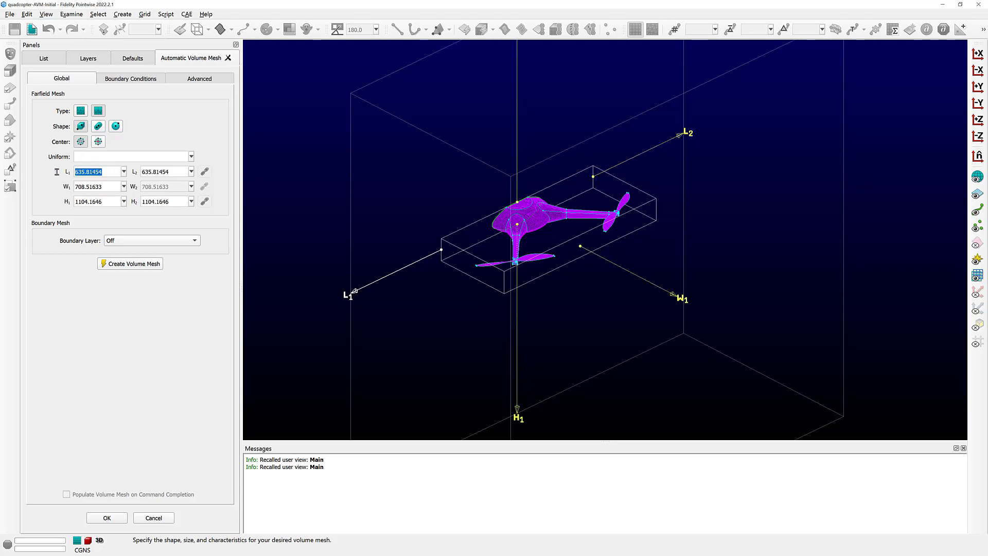
text(5020)
key(BackSpace)
key(BackSpace)
text(0)
key(Tab)
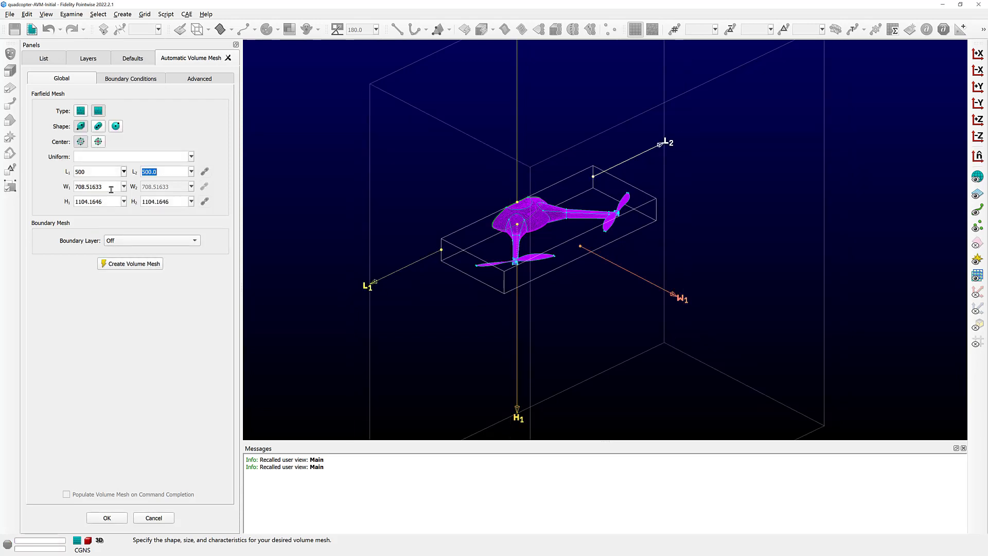
drag(109, 186, 67, 184)
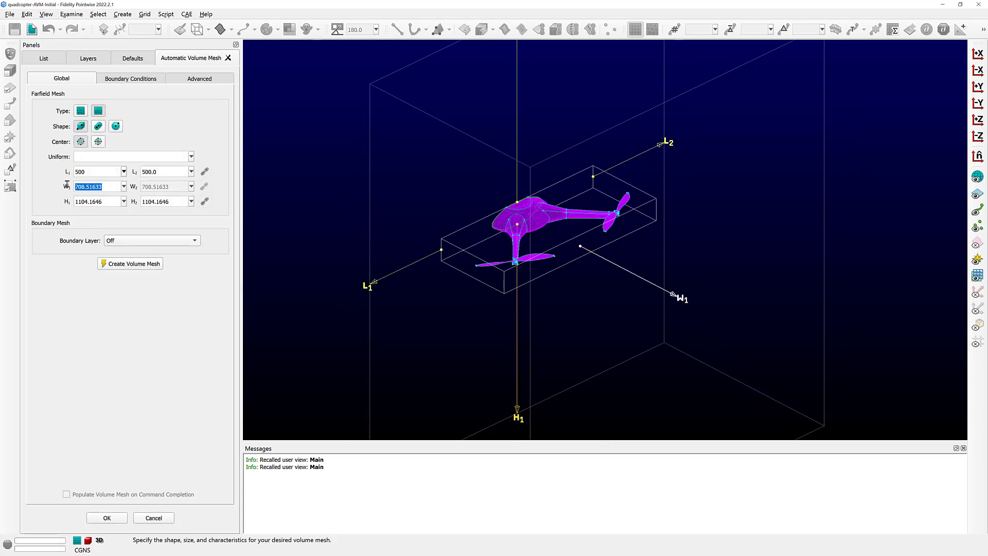
text(300)
Set the linked farfield heights H1 and H2 to 500.
click(107, 202)
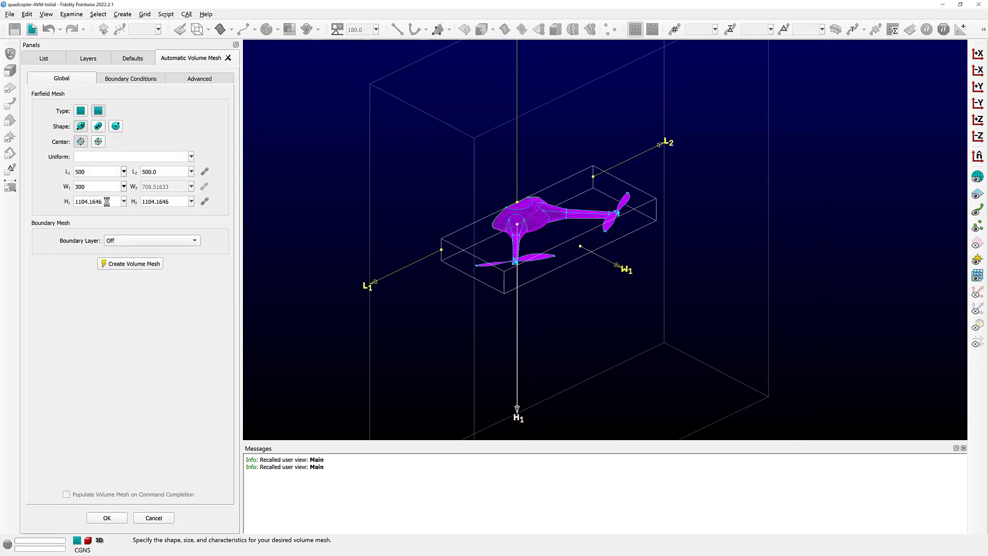
key(BackSpace)
key(BackSpace)
key(BackSpace)
key(BackSpace)
key(BackSpace)
key(BackSpace)
key(BackSpace)
key(BackSpace)
key(BackSpace)
text(500)
key(Tab)
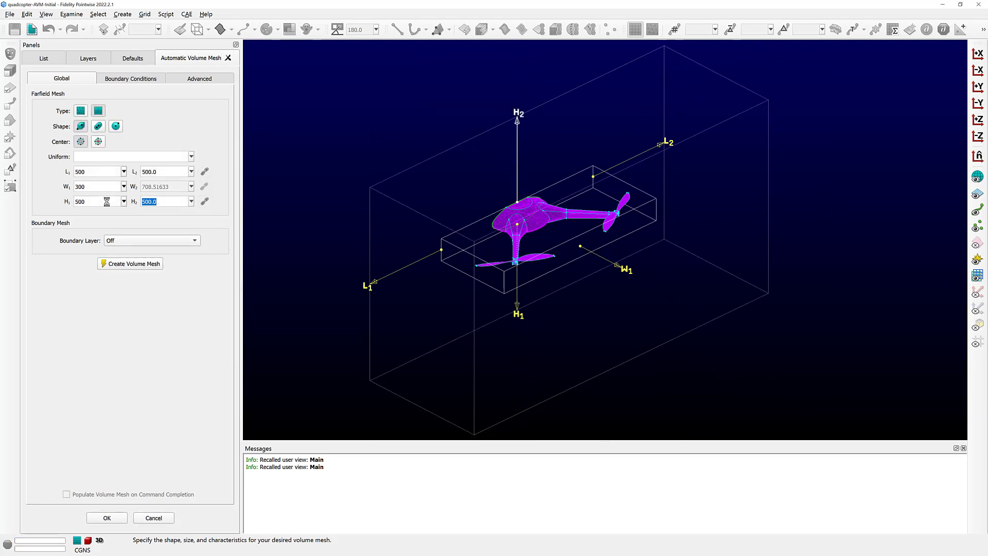
key(F5)
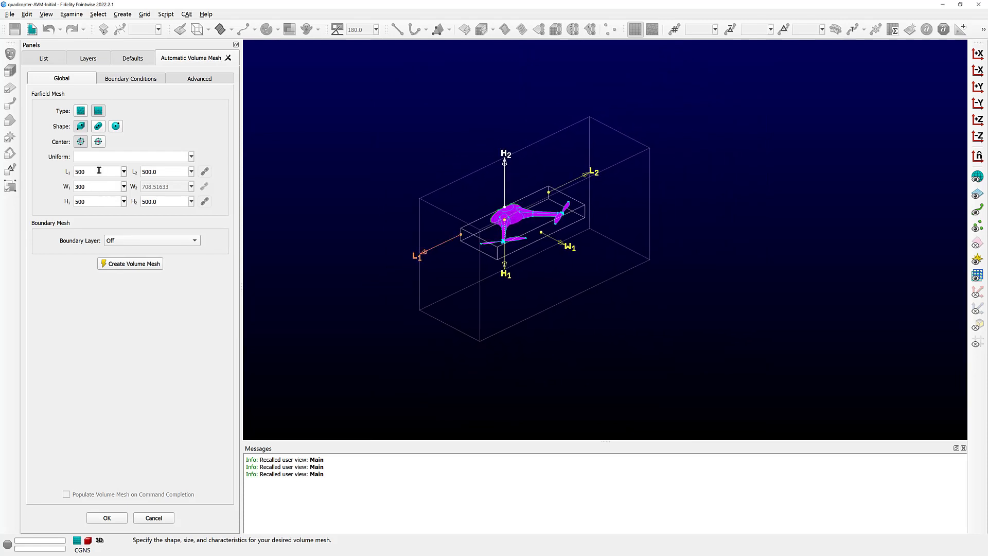
click(99, 170)
drag(98, 172, 74, 171)
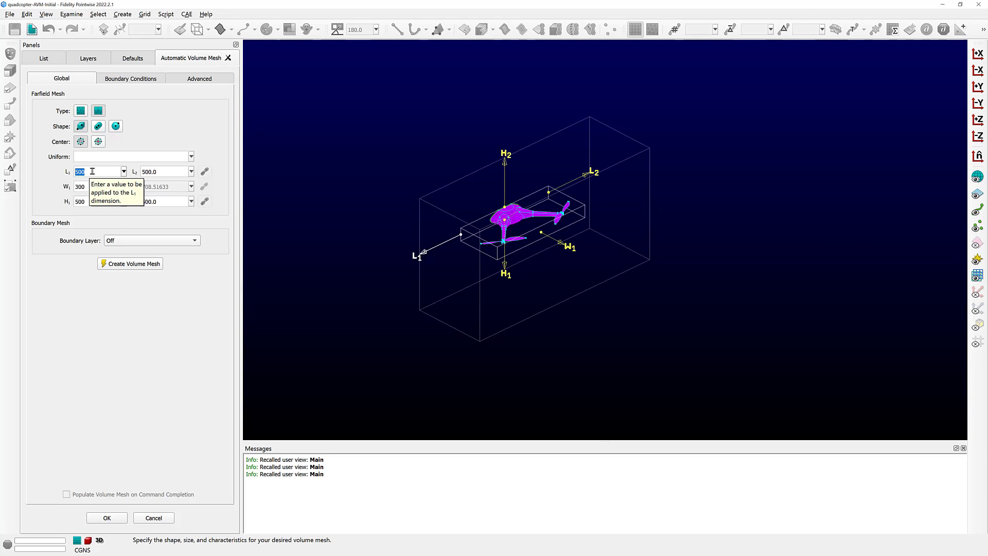
click(92, 171)
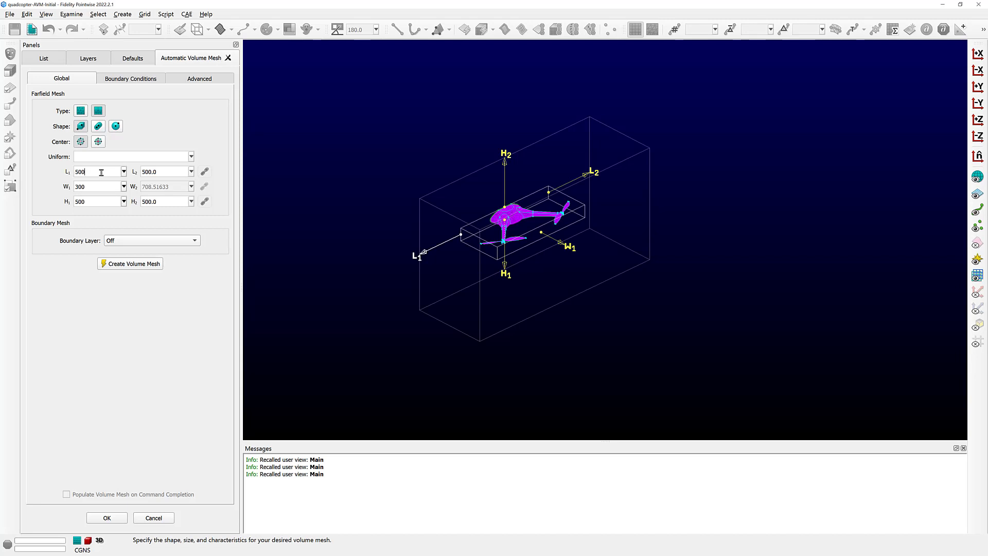
click(161, 172)
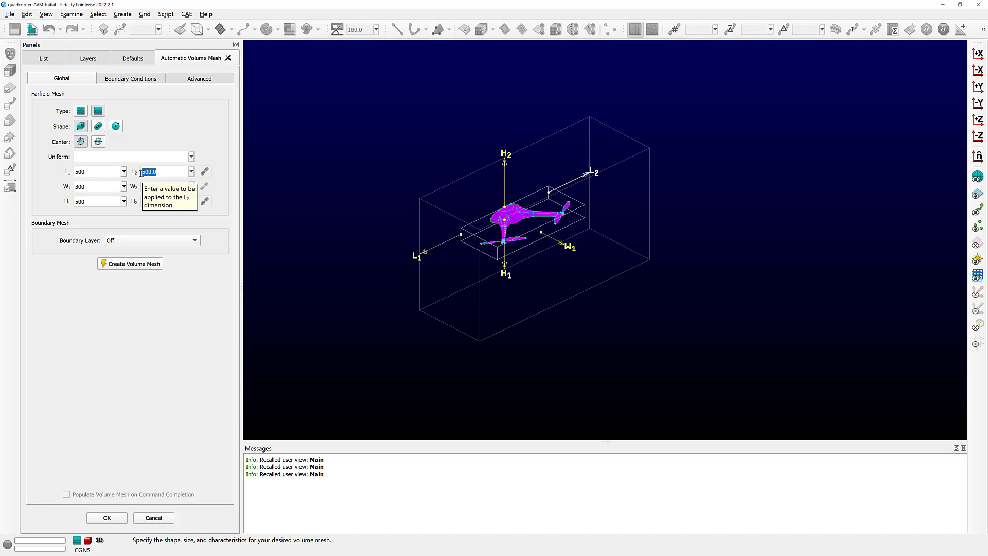
click(98, 172)
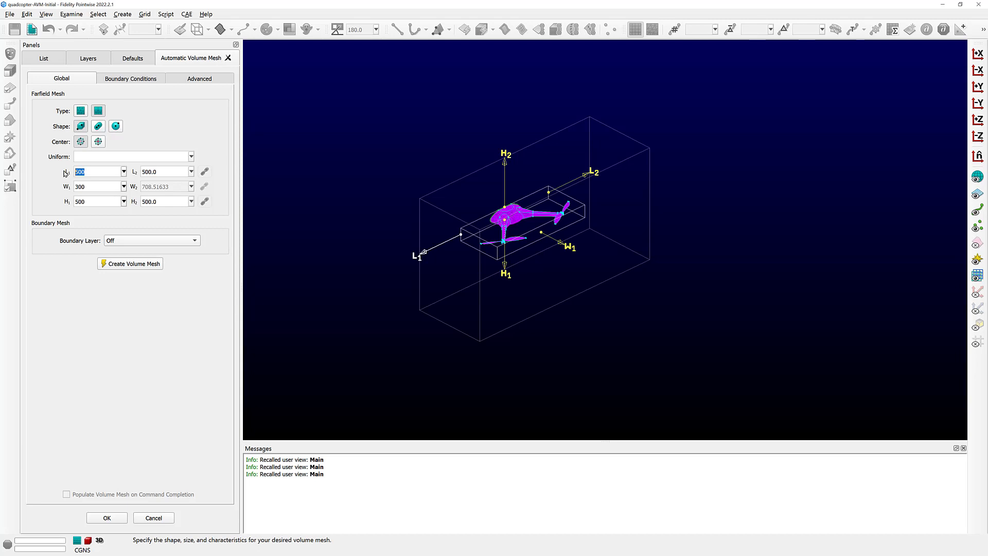
Unlink the L1 and L2 farfield lengths, try 1500 for L2, and link both lengths again.
click(207, 174)
click(168, 172)
key(Home)
text(1)
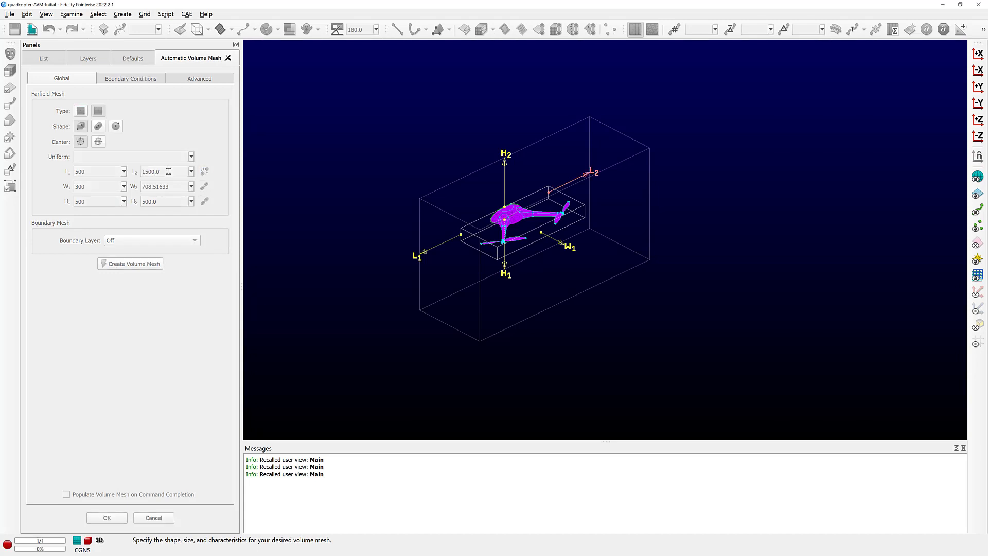
key(Tab)
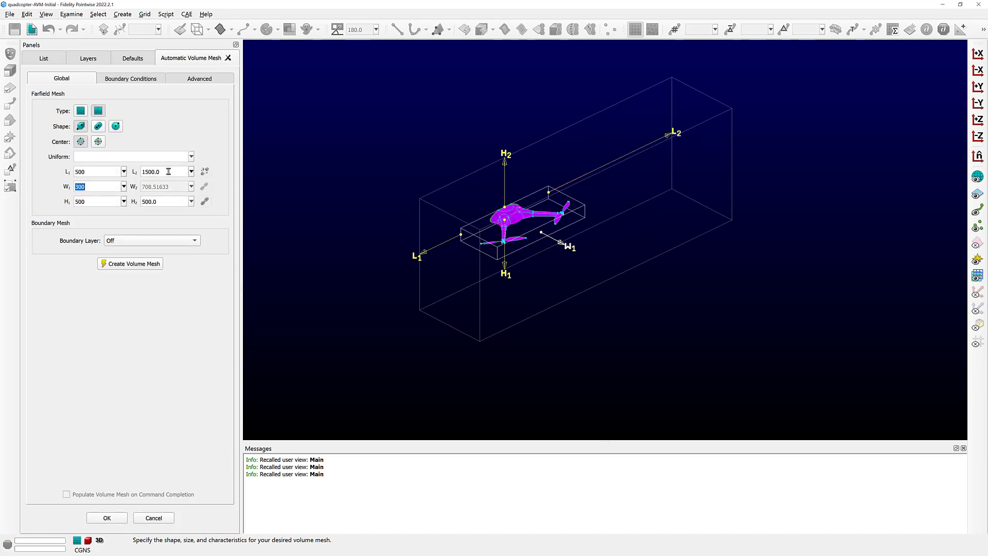
click(204, 172)
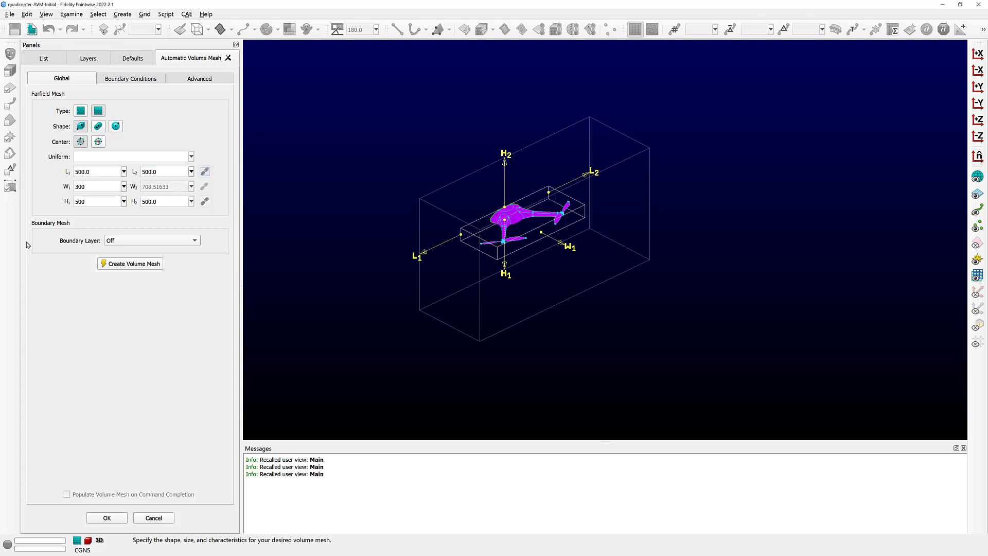
Set the boundary layer to Geometric Growth with a wall normal spacing of 0.001.
click(147, 241)
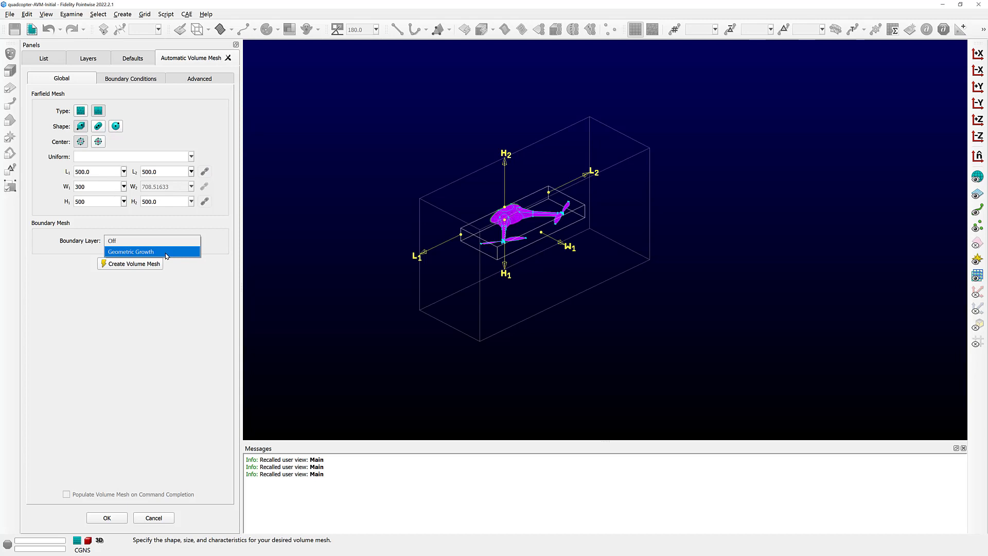
click(166, 252)
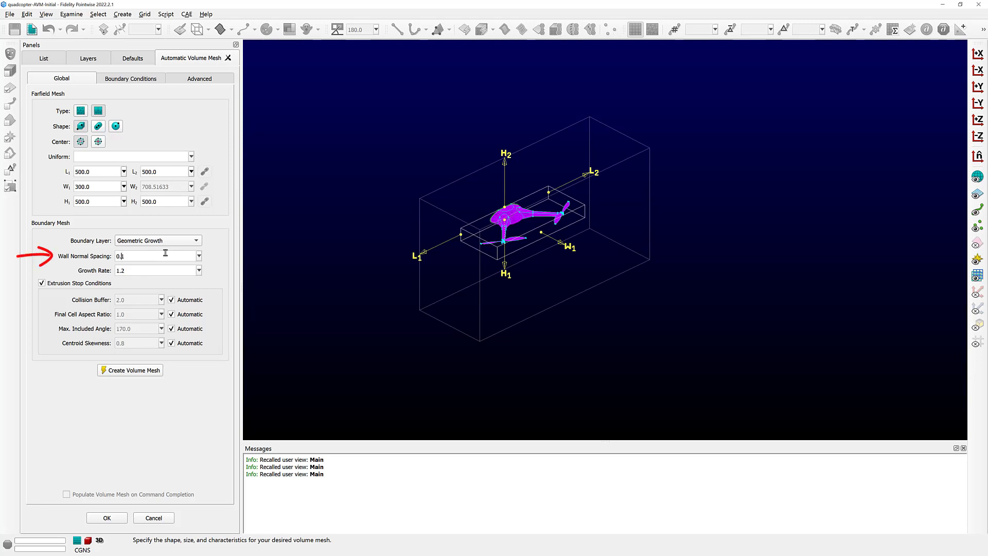
text(00)
click(160, 269)
Examine the Isotropic, Boundary Layer and Symmetry boundary conditions and the surfaces each one covers.
click(133, 82)
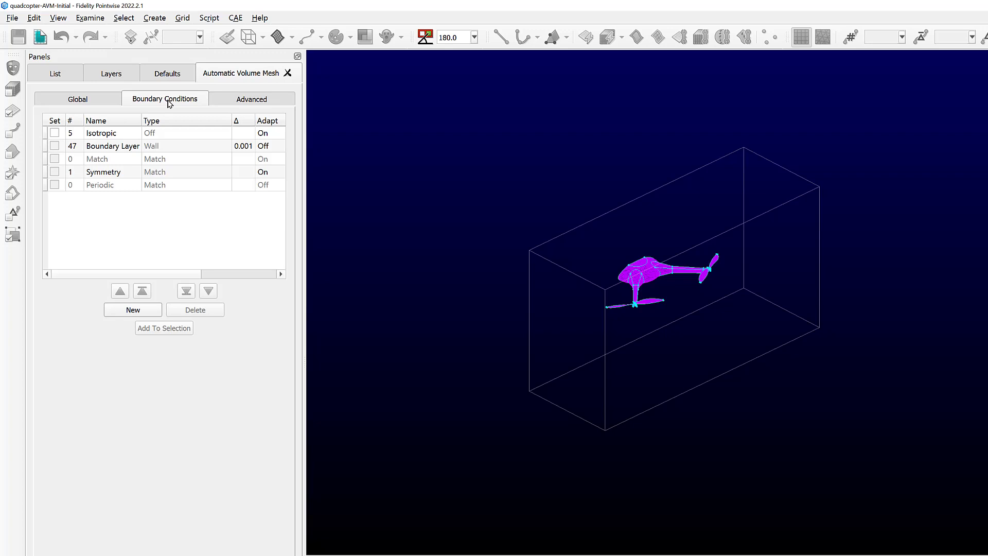
click(120, 139)
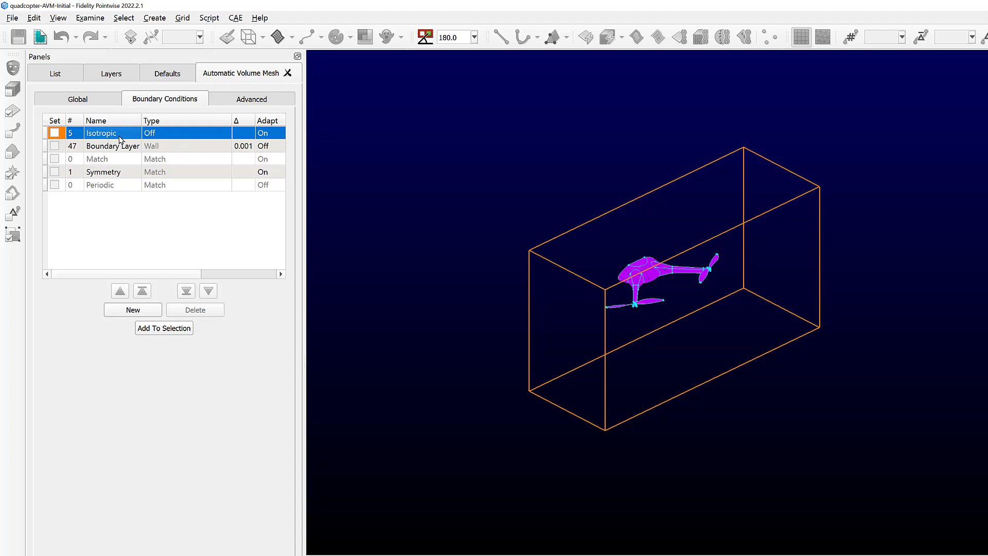
click(124, 147)
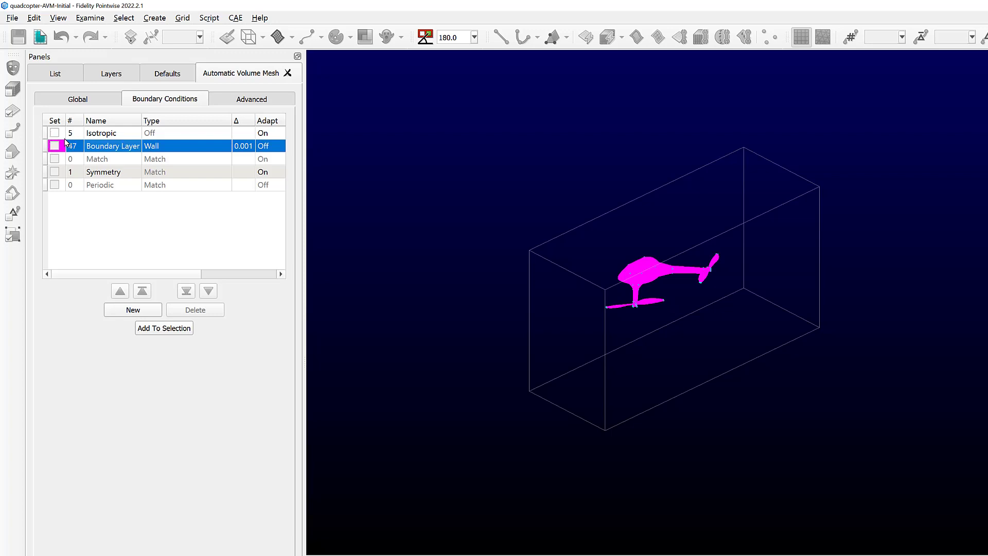
mouse_move(122, 149)
mouse_move(170, 147)
click(129, 177)
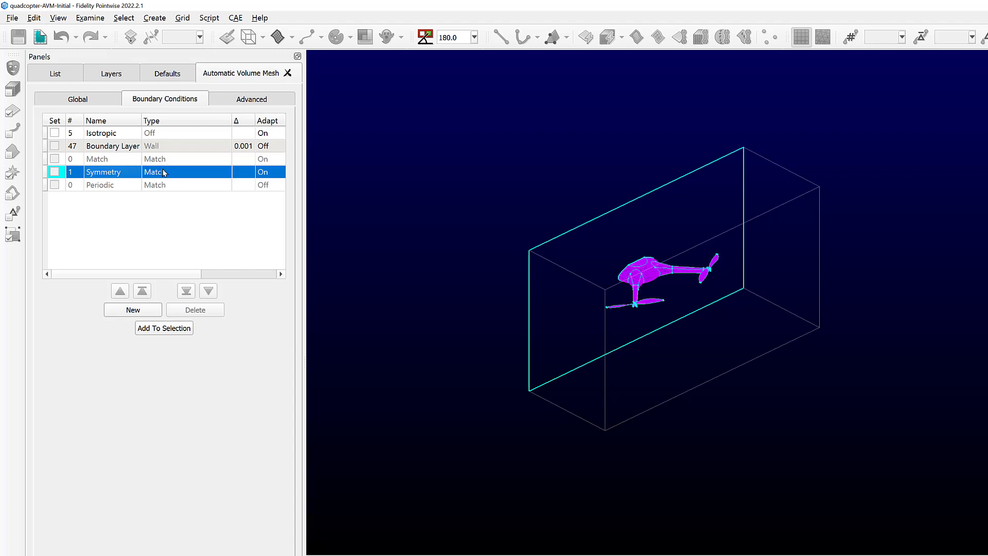
mouse_move(170, 176)
Add a custom boundary condition and set its type to Match.
click(138, 311)
double_click(112, 200)
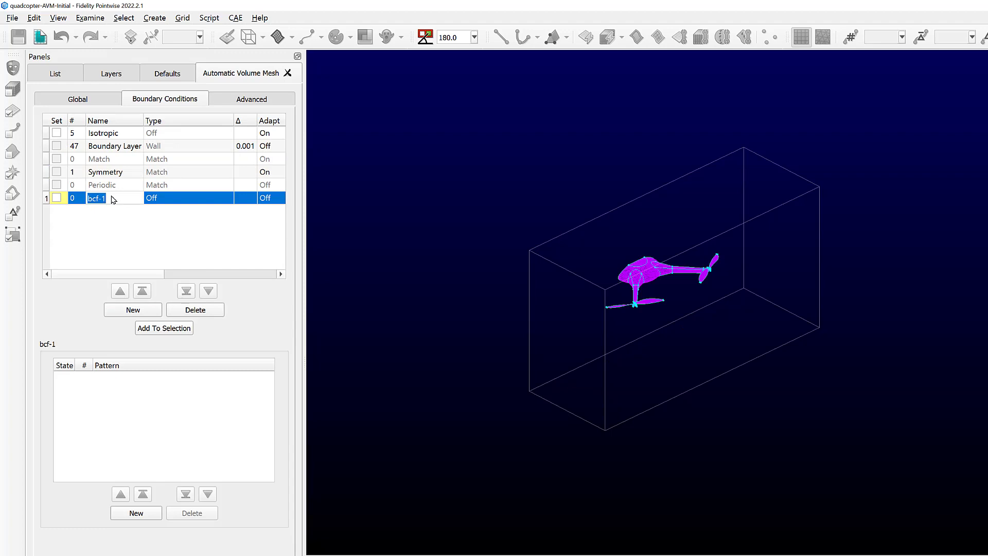
click(170, 201)
click(171, 200)
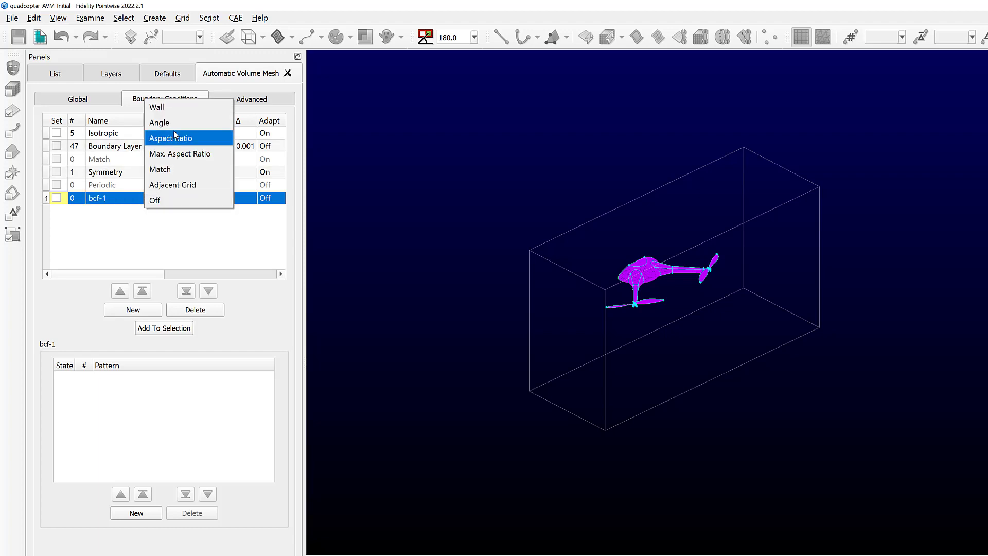
click(181, 169)
Assign the half-oval domain on top of the quadcopter body to the bcf-1 boundary condition.
scroll(621, 249, up, 5)
scroll(621, 249, up, 5)
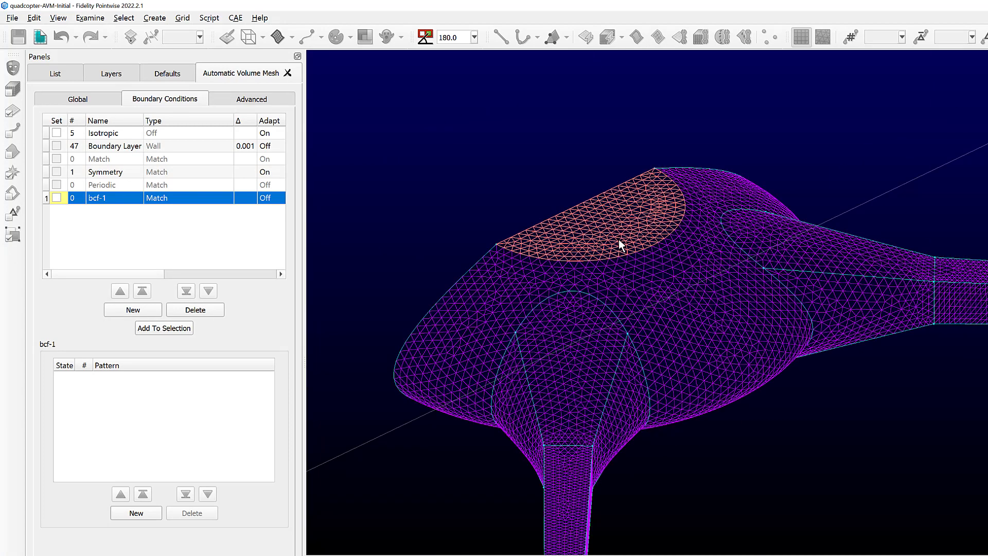
click(614, 225)
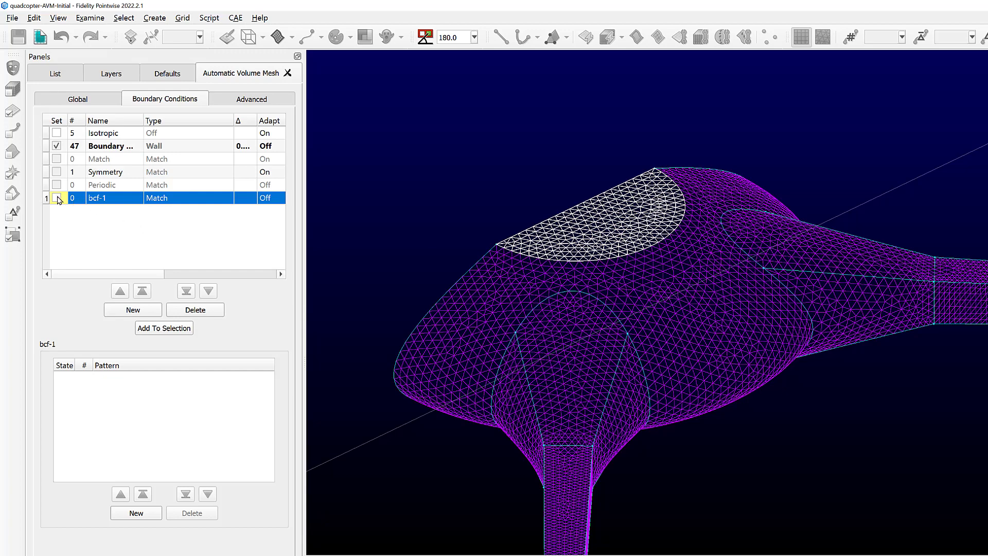
click(56, 197)
click(344, 167)
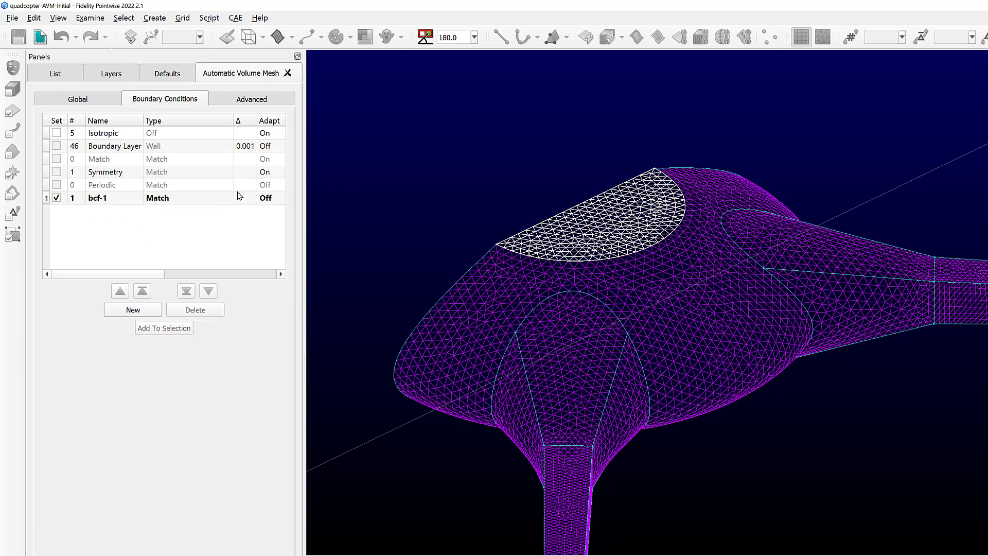
Delete the custom bcf-1 boundary condition.
click(195, 198)
click(413, 183)
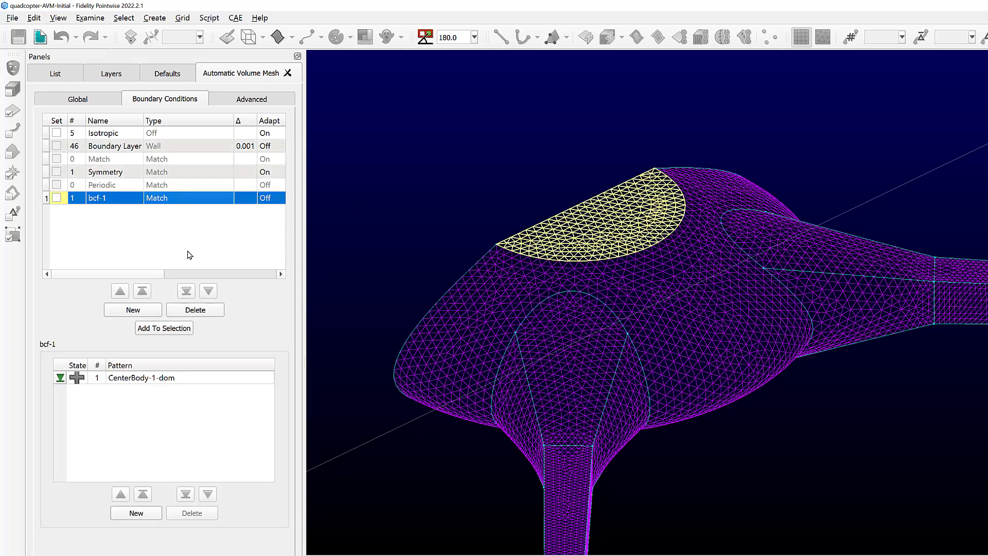
click(207, 311)
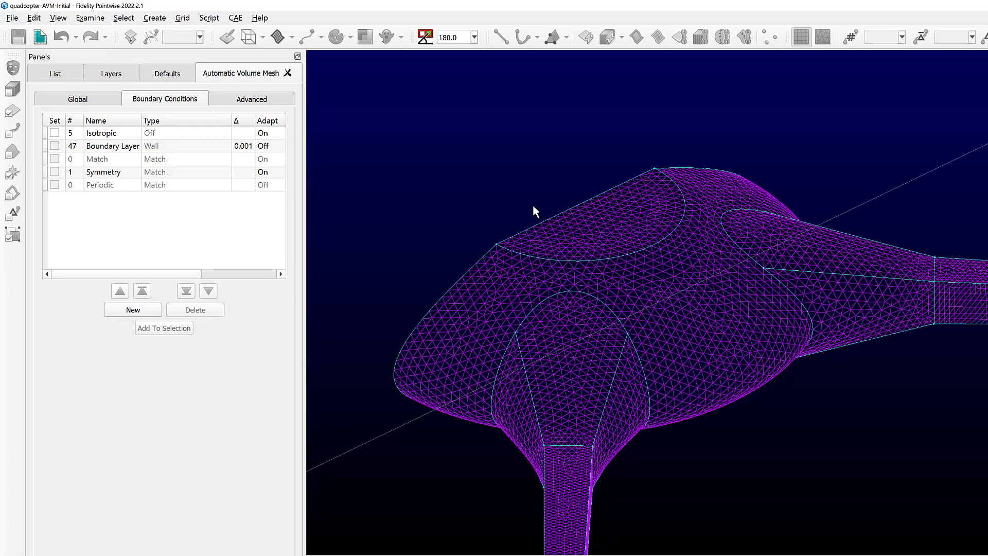
scroll(533, 204, down, 10)
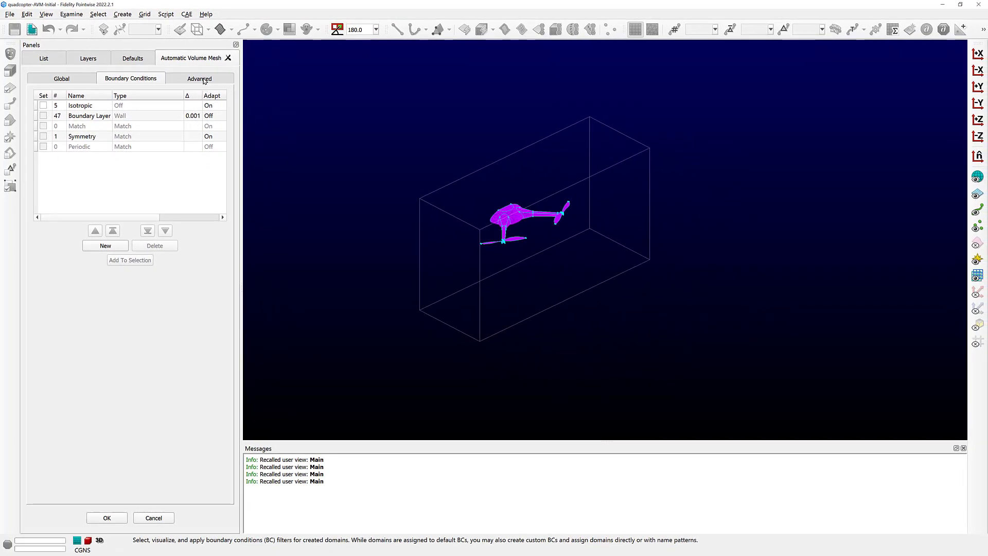
Examine the advanced symmetry plane settings and the body's open edge along the symmetry plane.
click(204, 79)
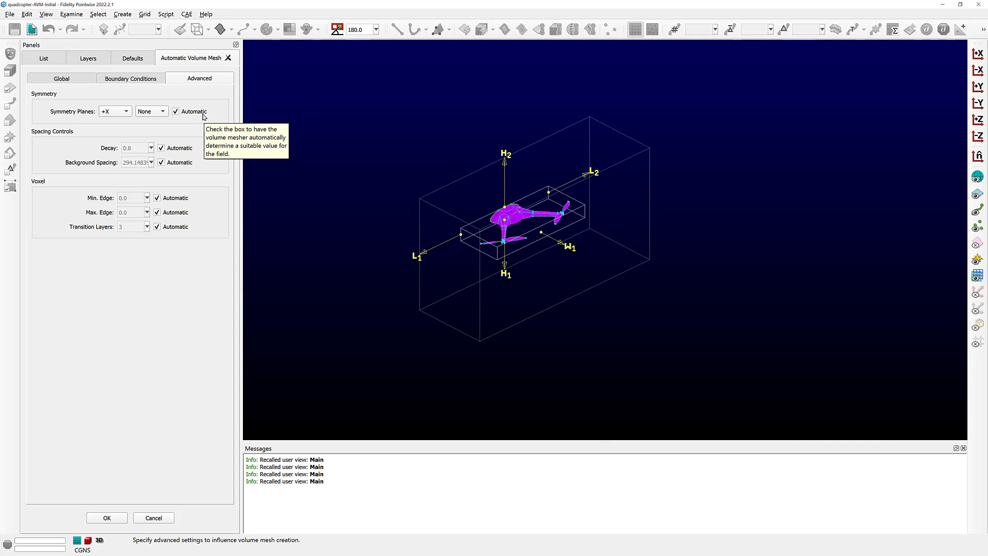
scroll(504, 214, up, 5)
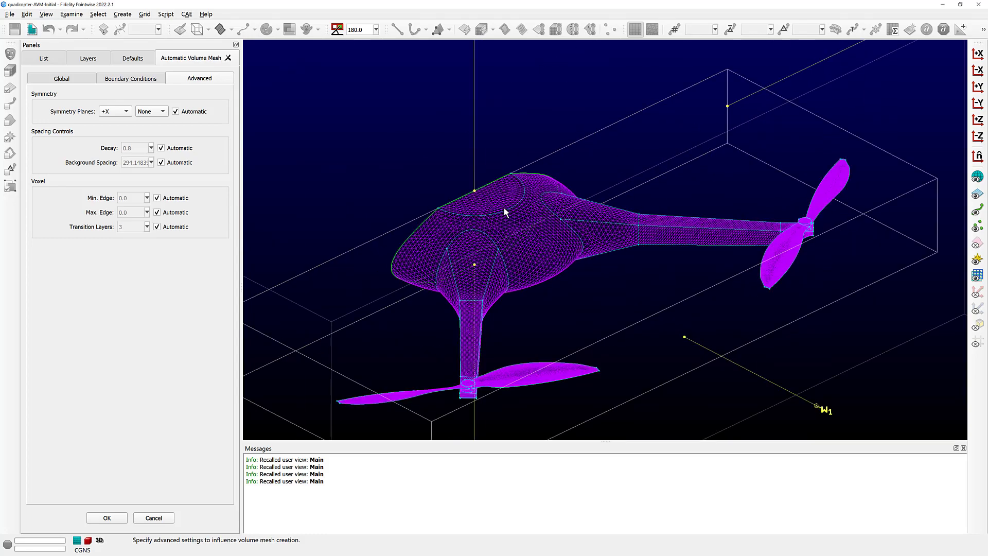
right_drag(503, 213, 470, 234)
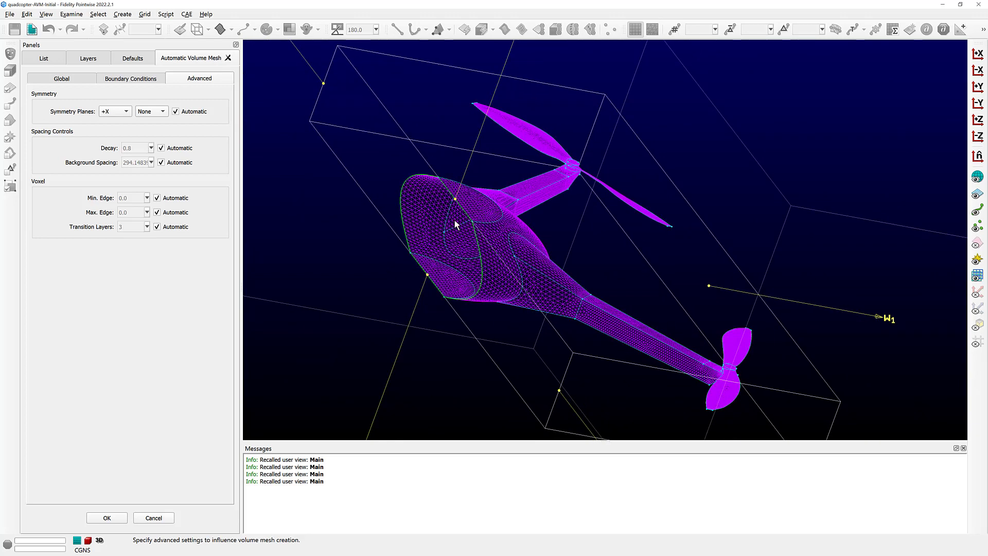
scroll(477, 241, up, 2)
scroll(478, 241, up, 2)
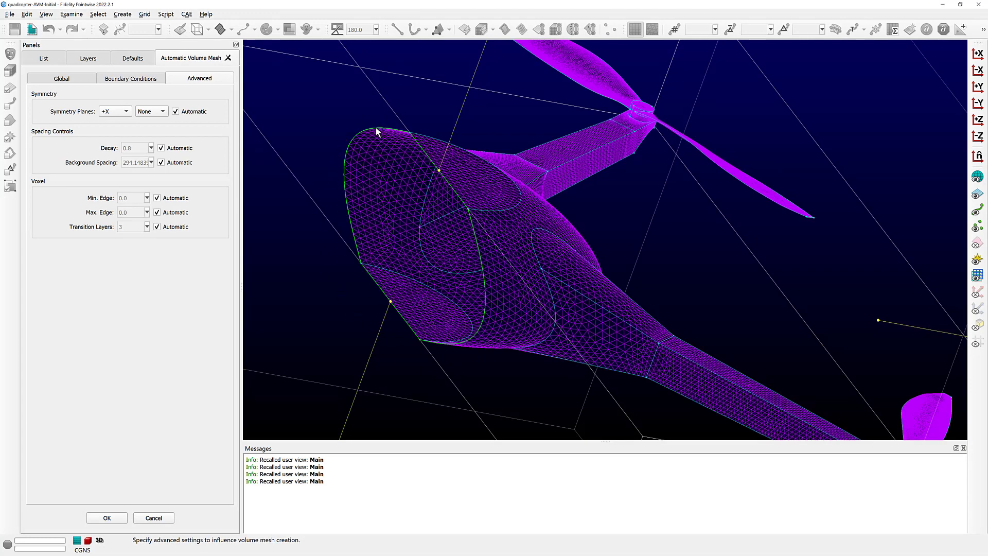
Turn off automatic symmetry planes, check the options for the second plane, and turn automatic detection back on.
click(170, 111)
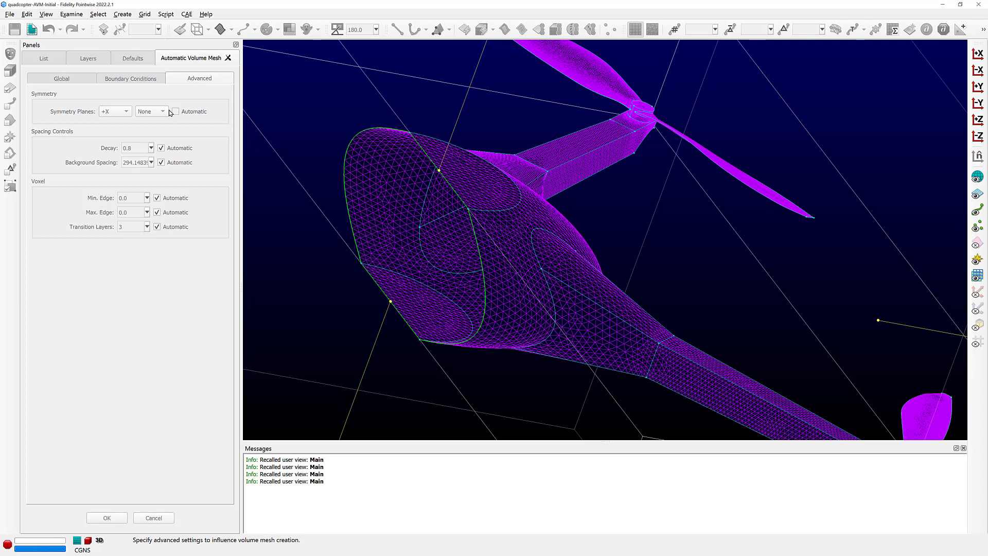
click(162, 112)
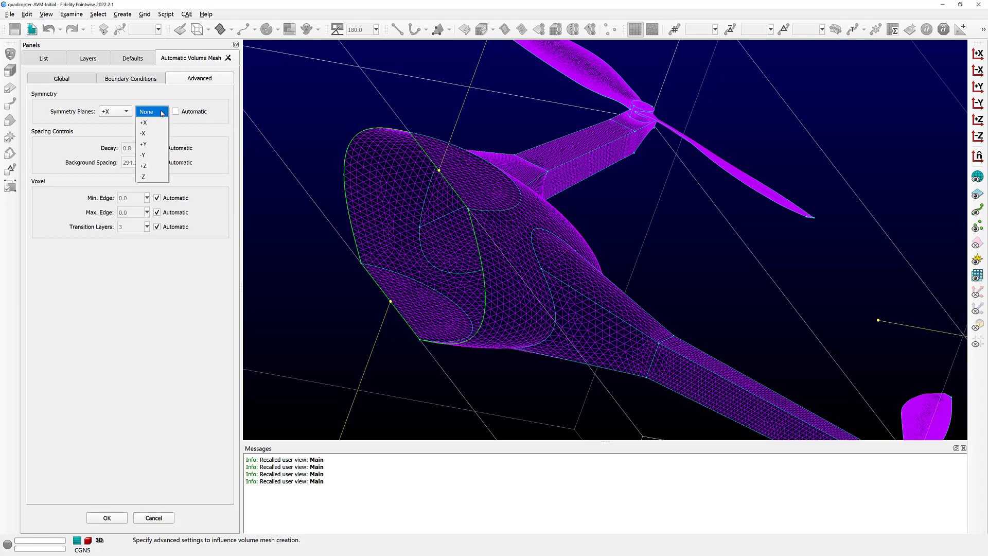
click(163, 112)
click(176, 112)
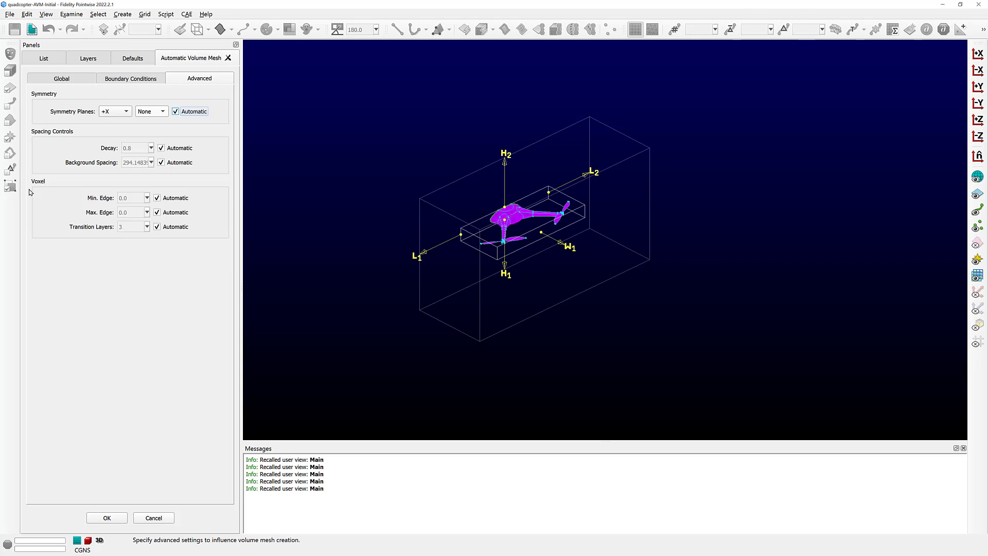
Create the volume mesh, enable populating it on command completion, and accept the automatic volume mesh settings.
click(75, 78)
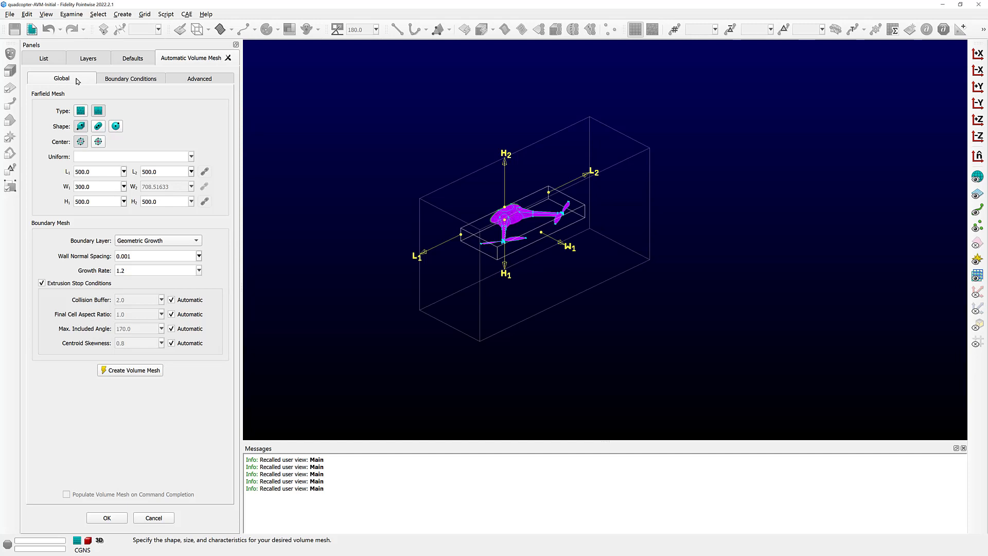
click(131, 371)
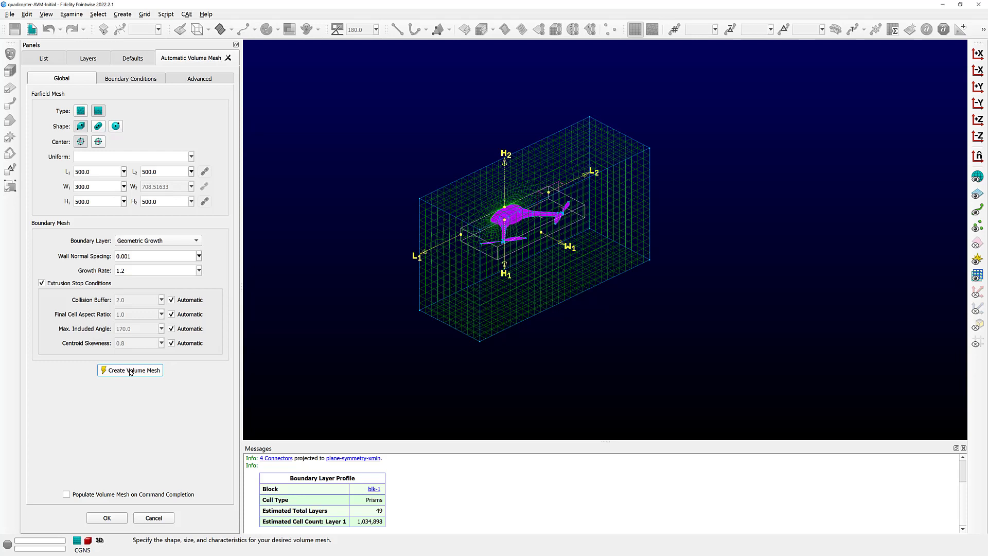
click(66, 495)
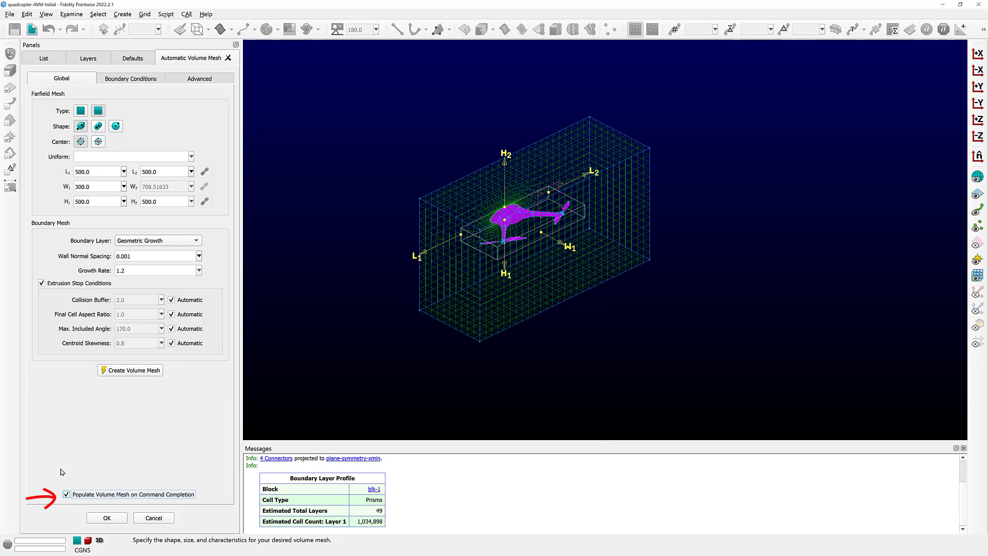
click(102, 521)
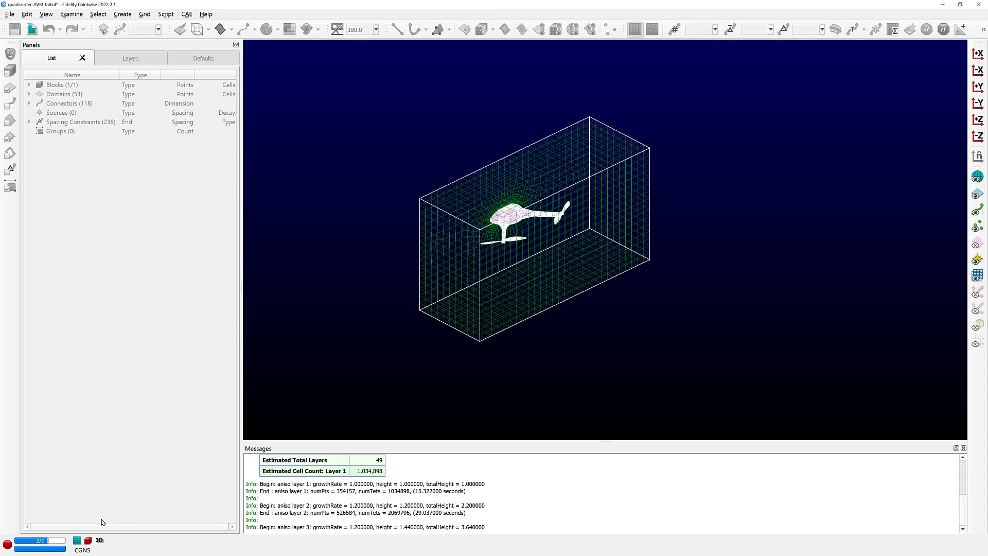
Examine the mesh at the body's upper front corner on the symmetry plane while the volume mesh initializes.
scroll(494, 221, up, 5)
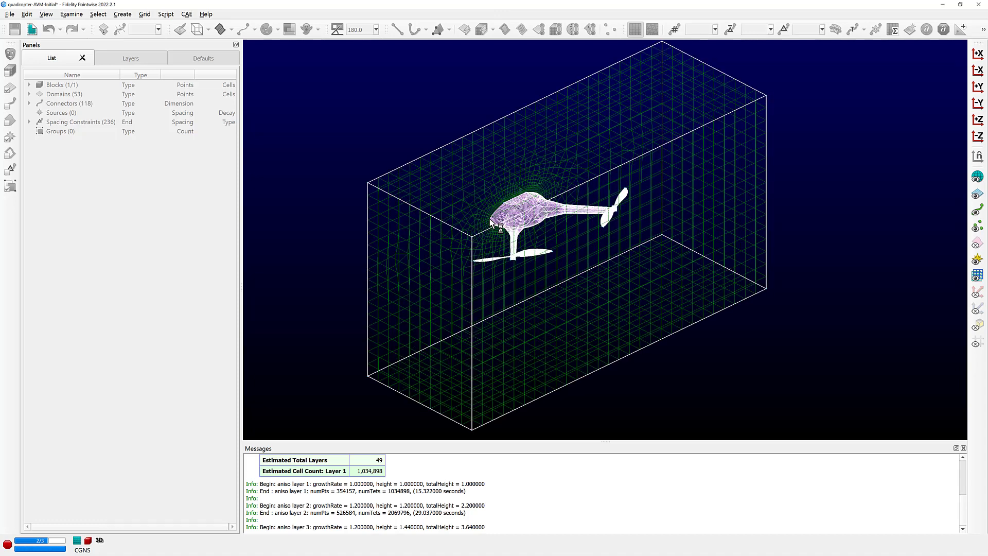
scroll(501, 198, up, 10)
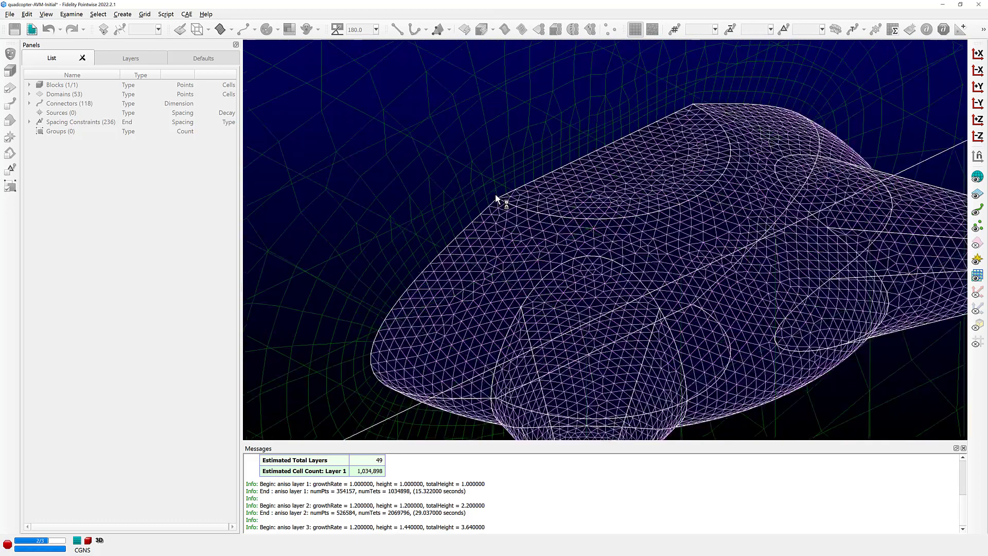
scroll(499, 198, up, 10)
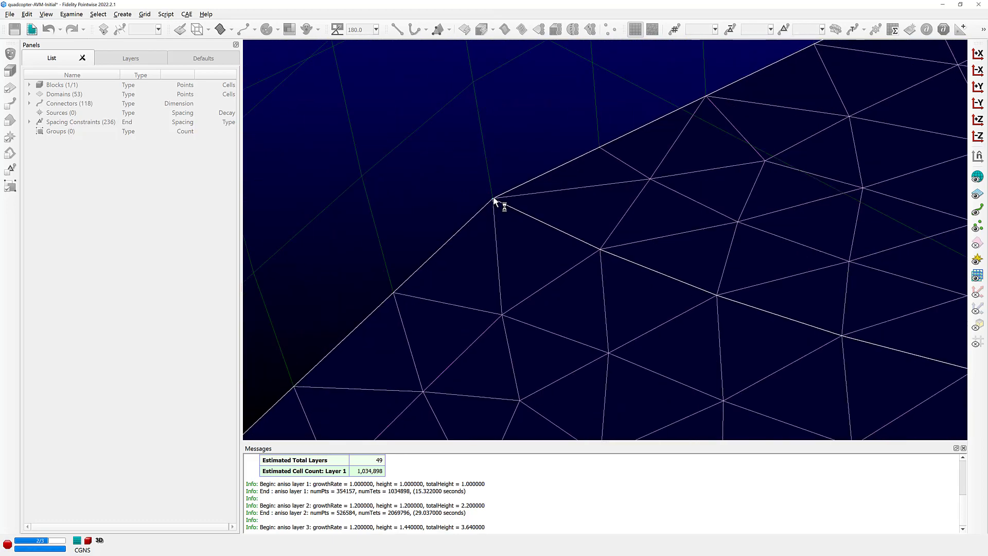
scroll(493, 200, up, 5)
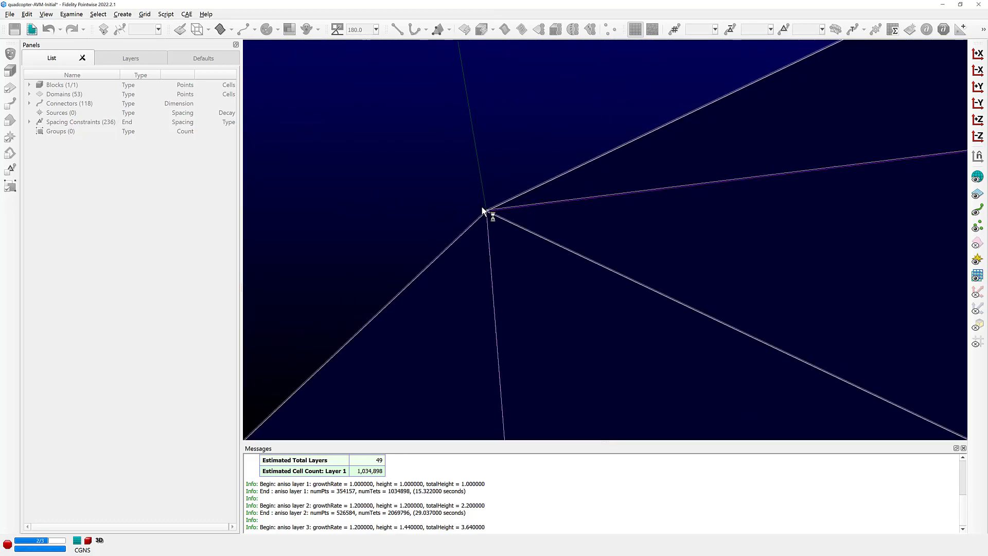
scroll(495, 215, up, 3)
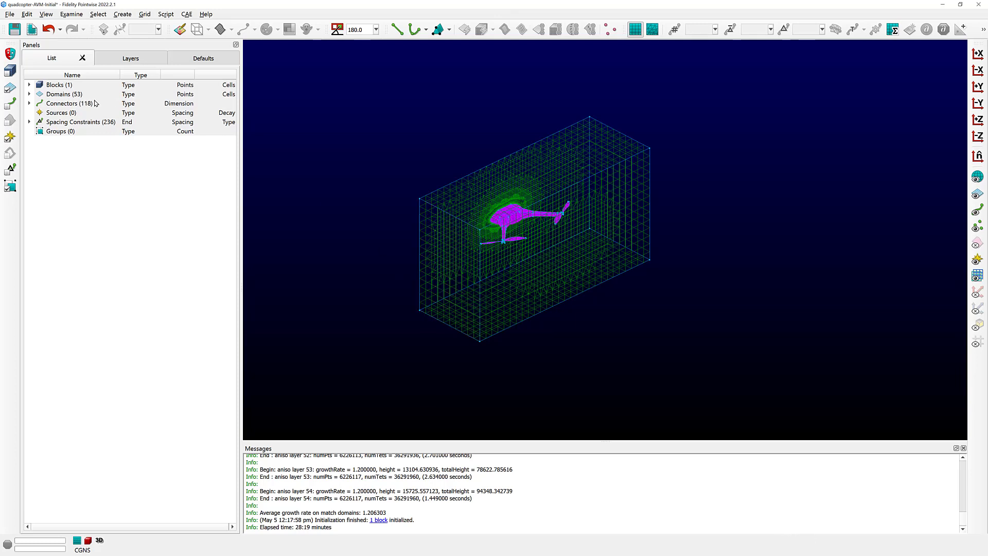
Select the volume block and examine its Maximum Included Angle, including the location of the maximum value.
click(10, 72)
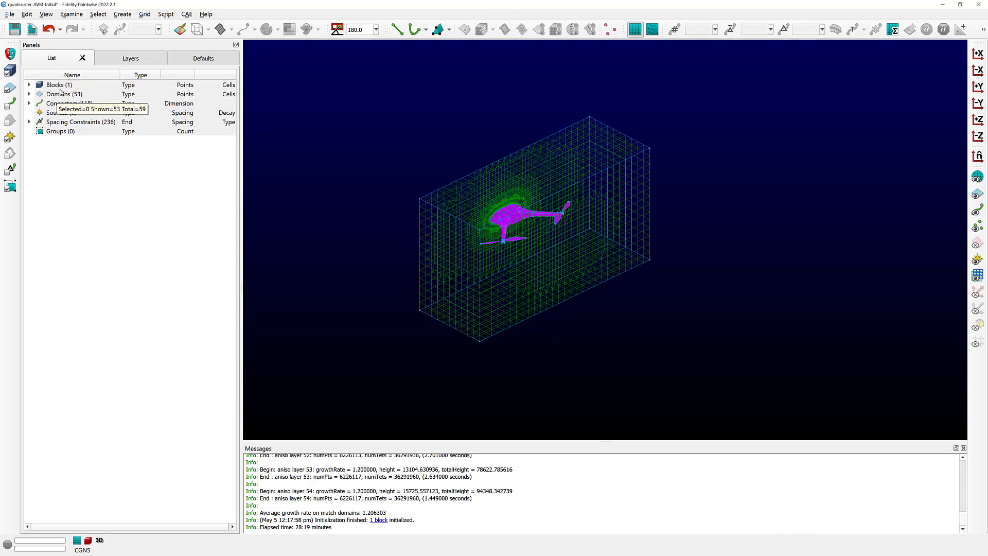
key(ctrl+a)
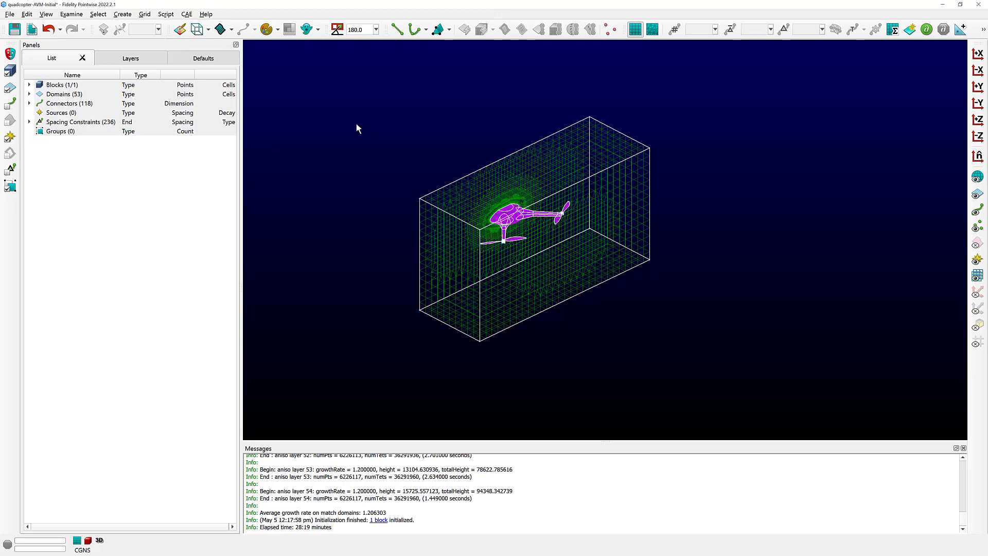
click(80, 18)
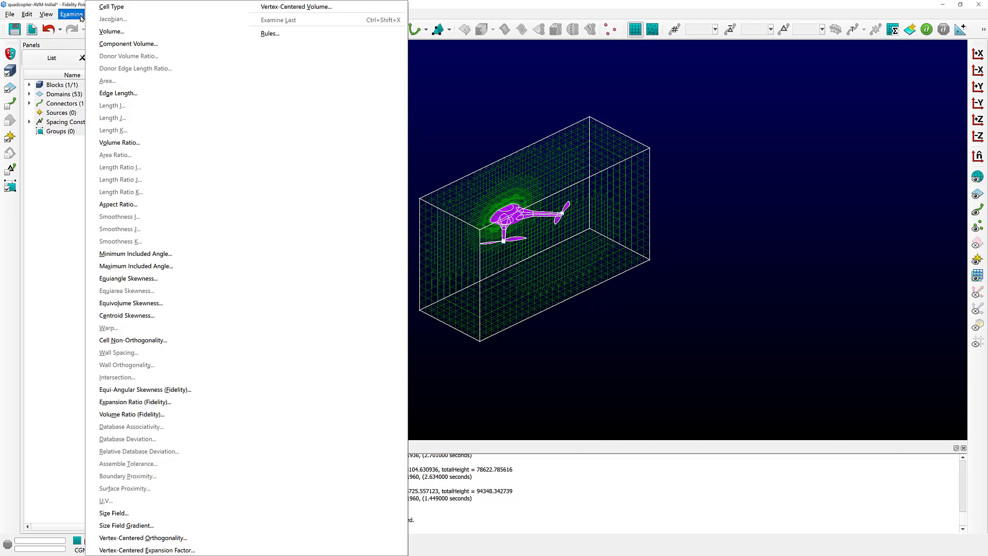
click(164, 270)
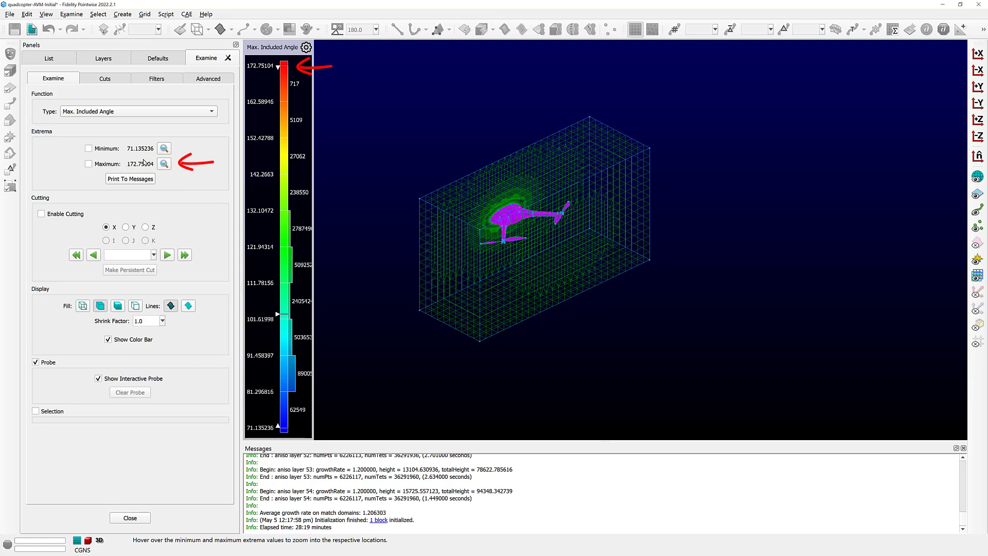
mouse_move(124, 170)
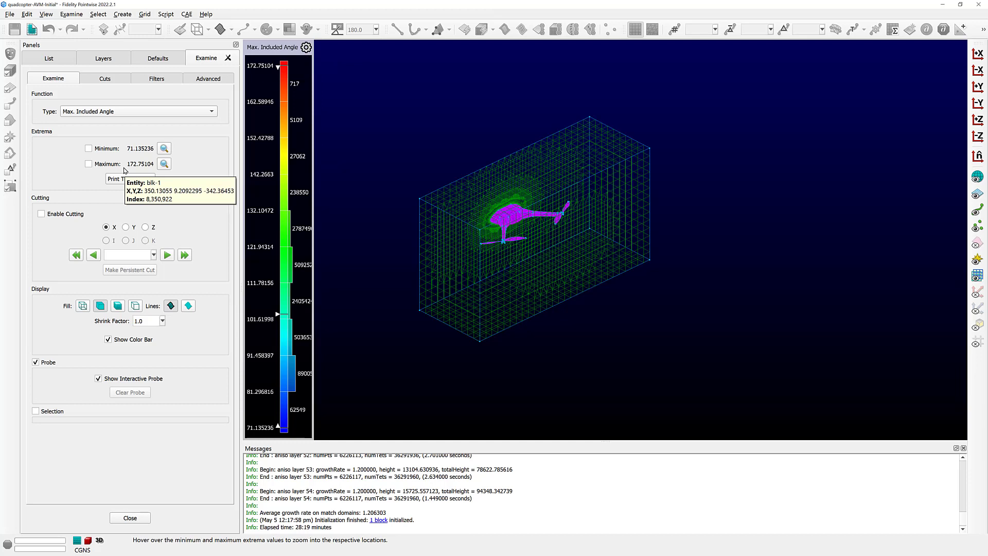
Enable the cutting plane and inspect the volume mesh with cuts along X and Y.
click(42, 214)
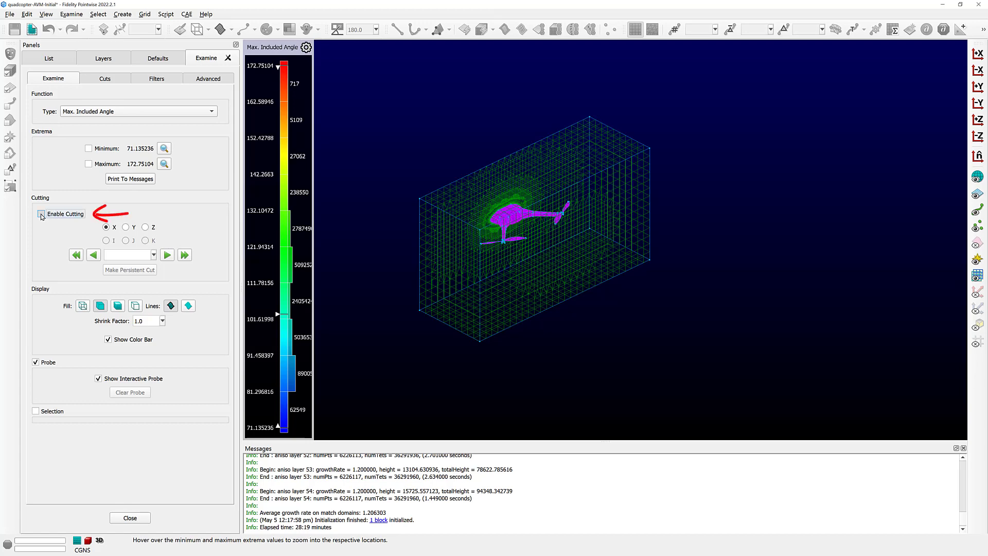
click(41, 214)
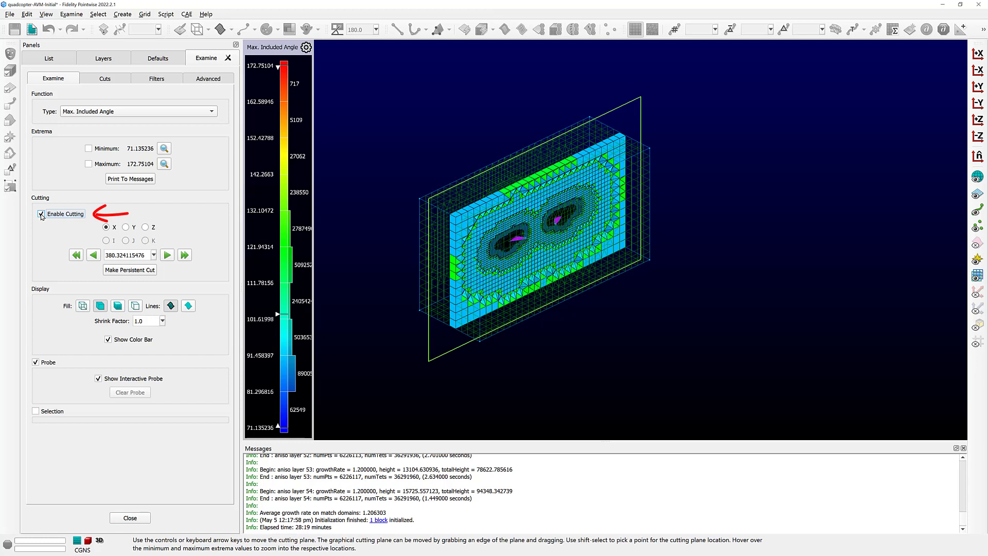
click(126, 229)
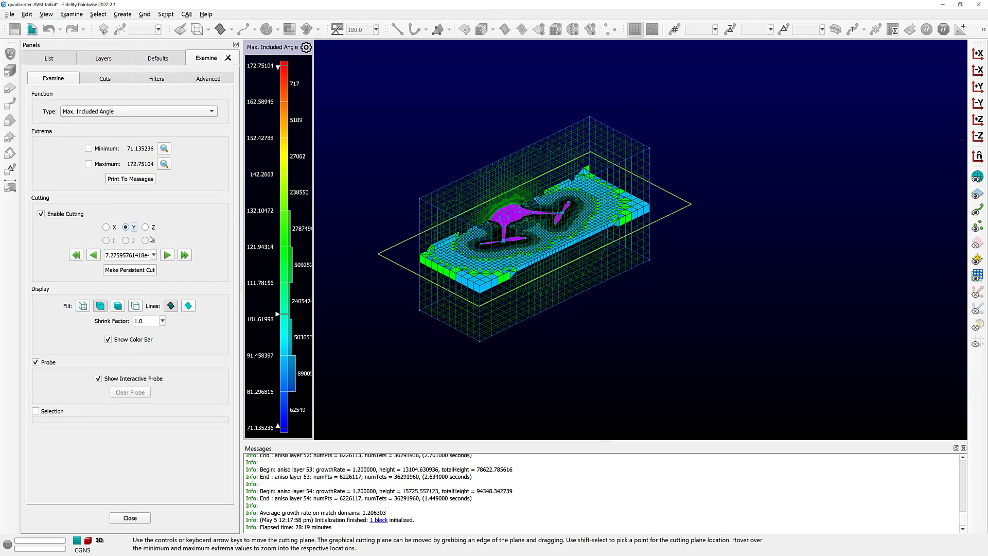
Switch the cutting plane to Z and examine the boundary layer and voxel cells around the body.
click(145, 229)
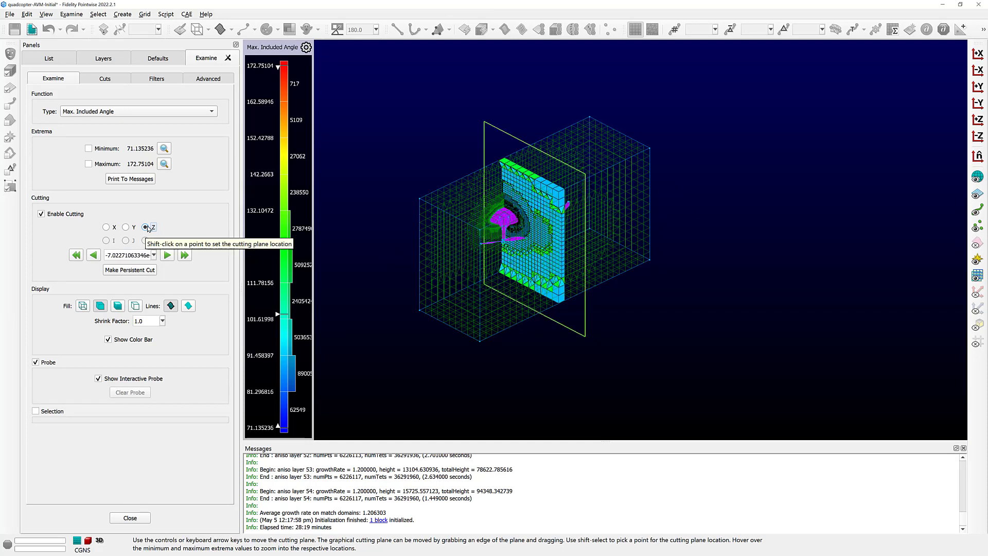
scroll(508, 219, up, 2)
scroll(508, 219, up, 5)
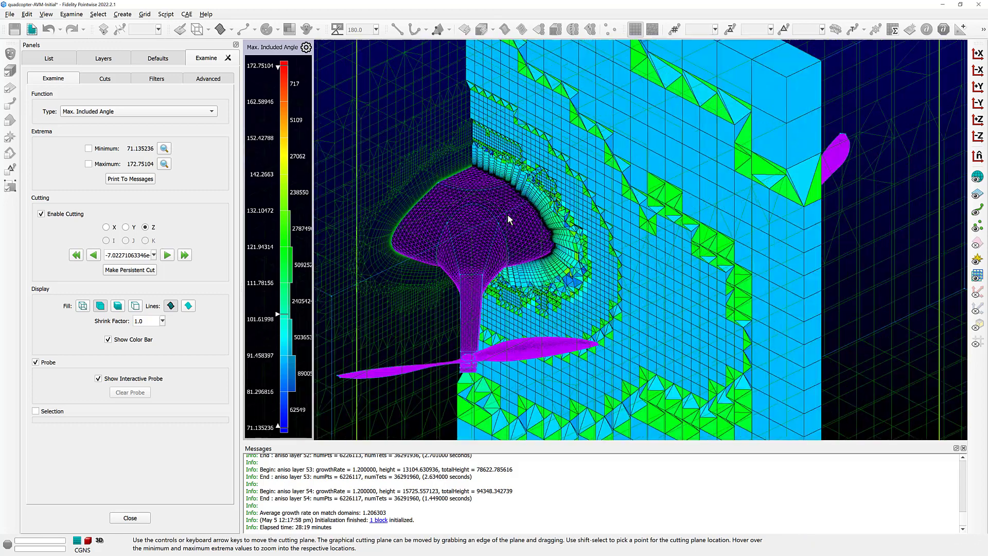
scroll(461, 113, up, 2)
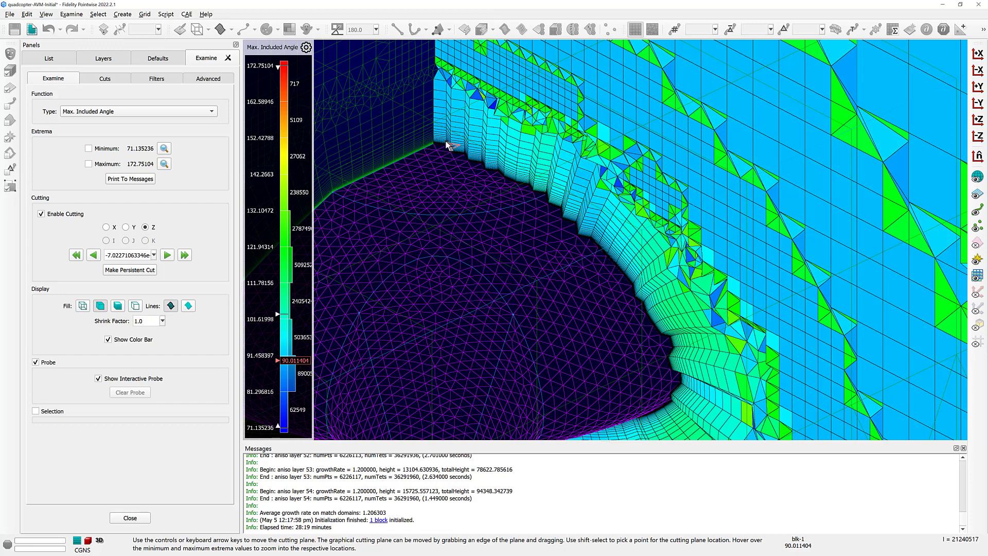
Inspect the Z cut around the whole quadcopter, end the mesh examination and recall the Main user view.
scroll(446, 139, down, 3)
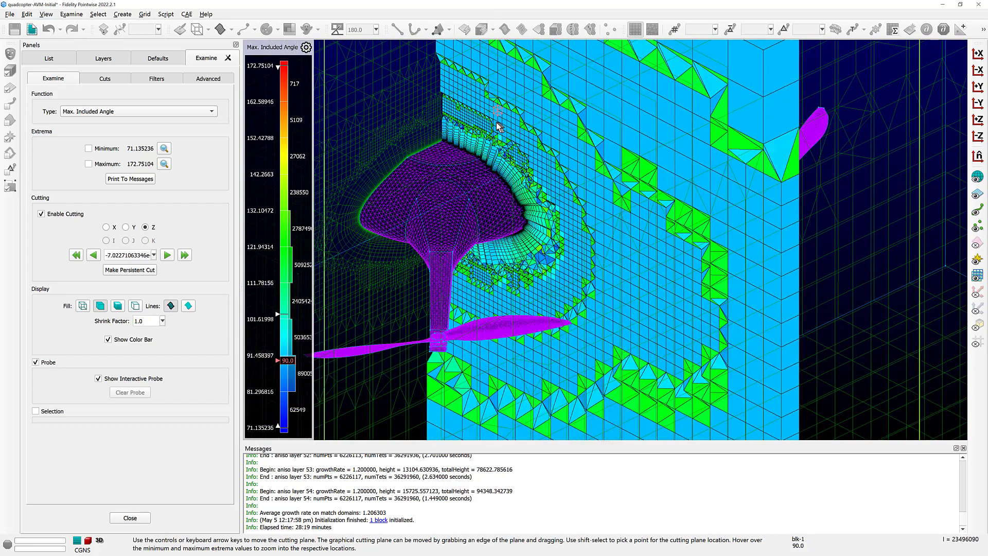
scroll(496, 122, down, 2)
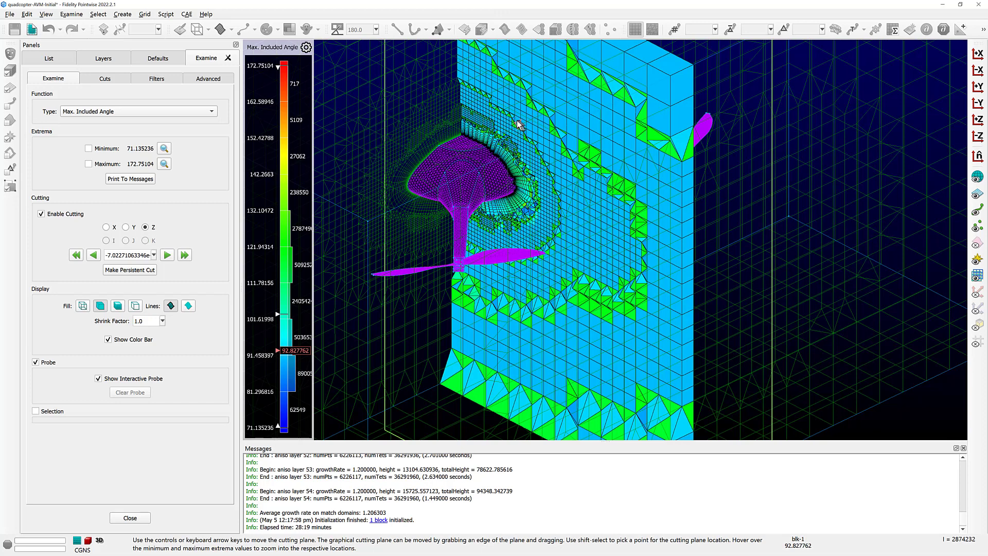
click(130, 518)
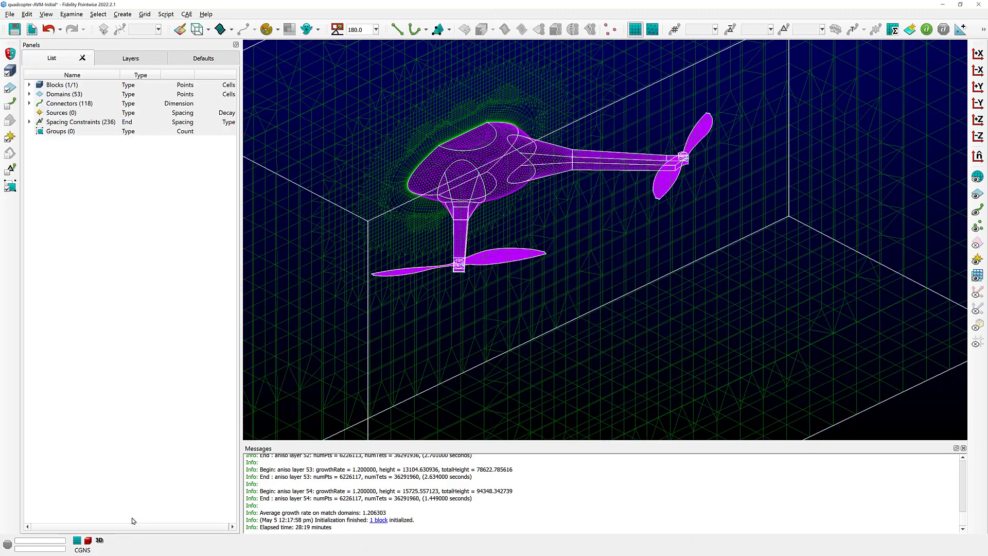
key(F5)
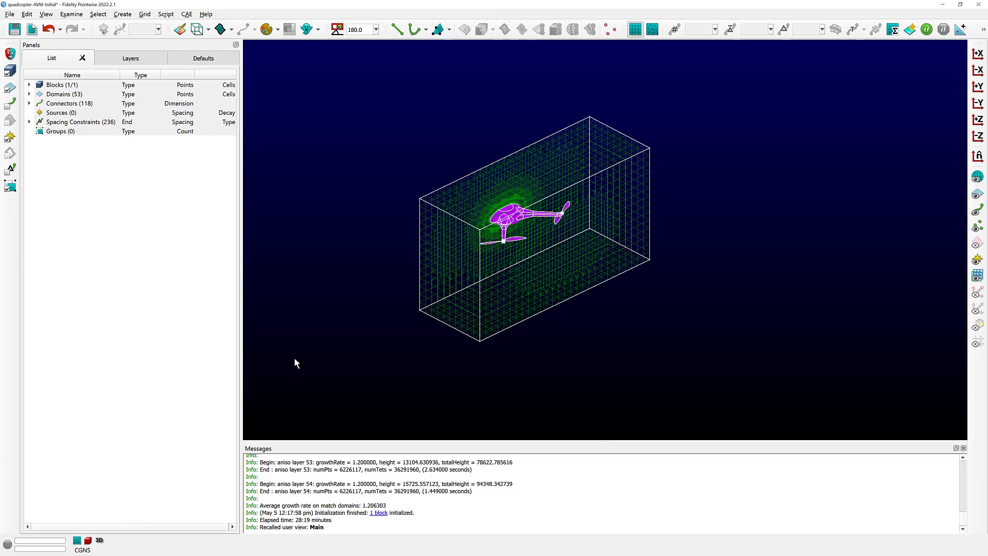
Open the block's Solve attributes, enable Smoothing and set the Cost Angle Threshold to 170.0.
click(145, 15)
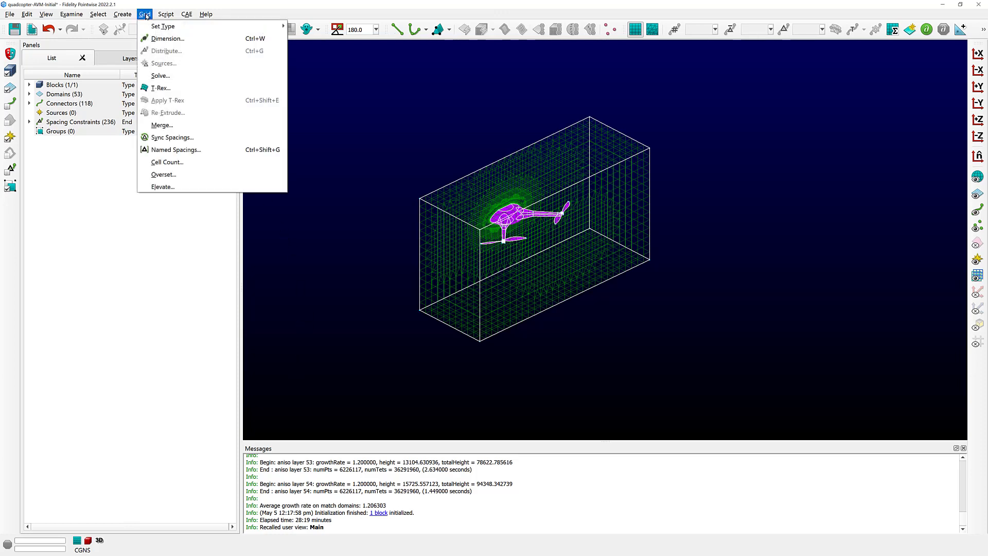
click(162, 81)
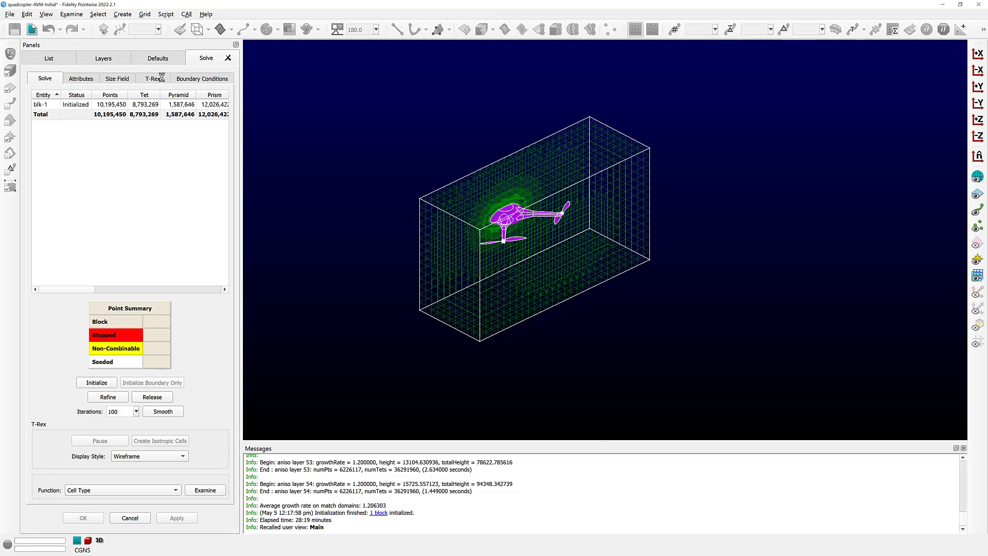
click(86, 79)
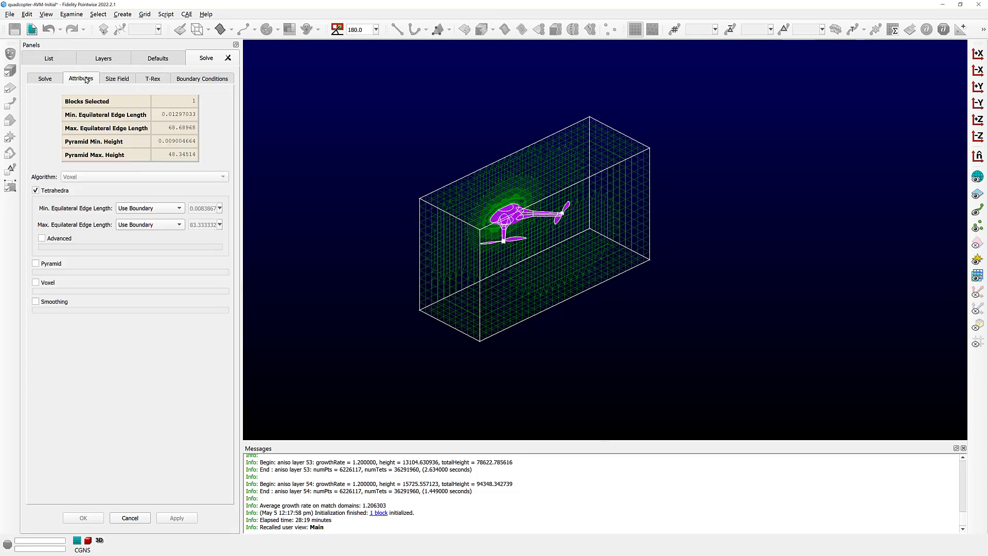
click(37, 302)
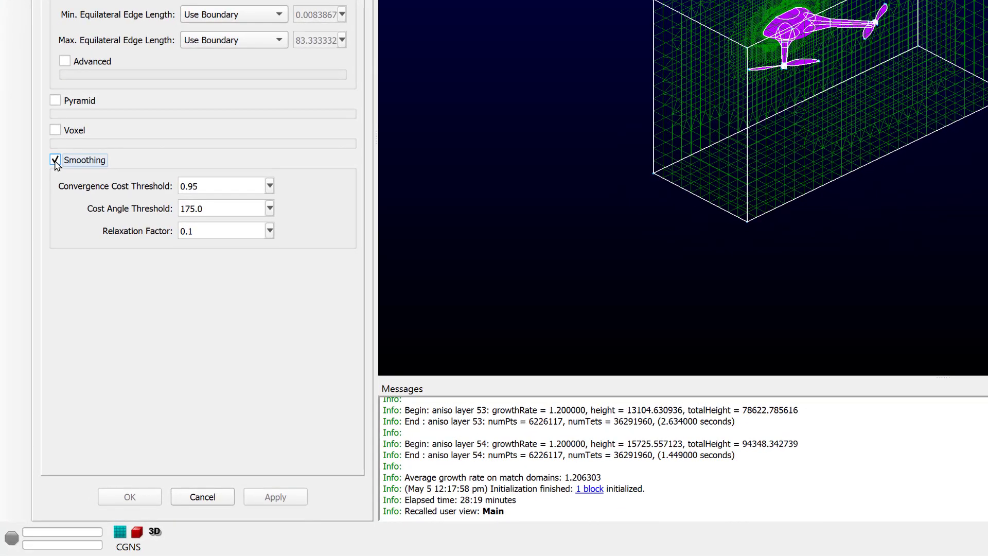
click(232, 211)
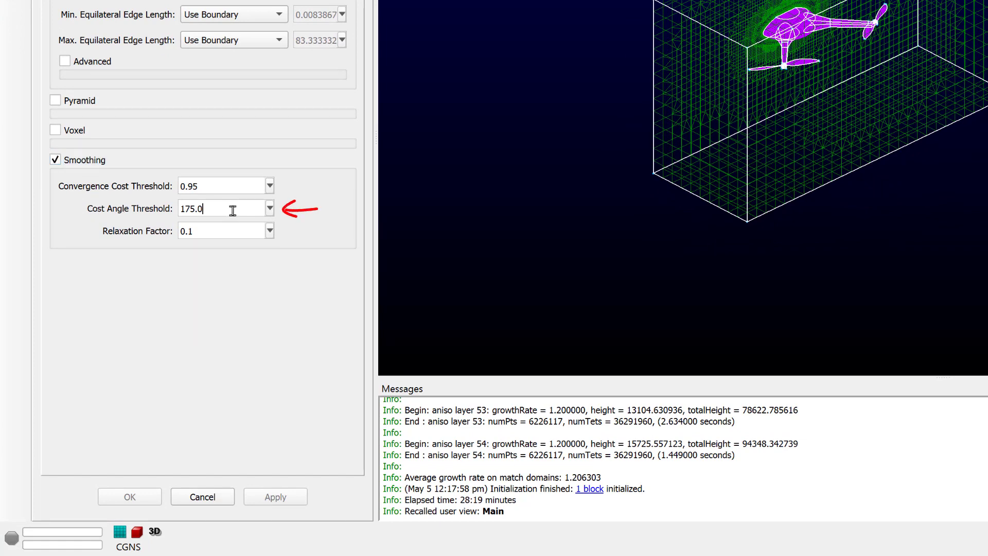
key(BackSpace)
text(0)
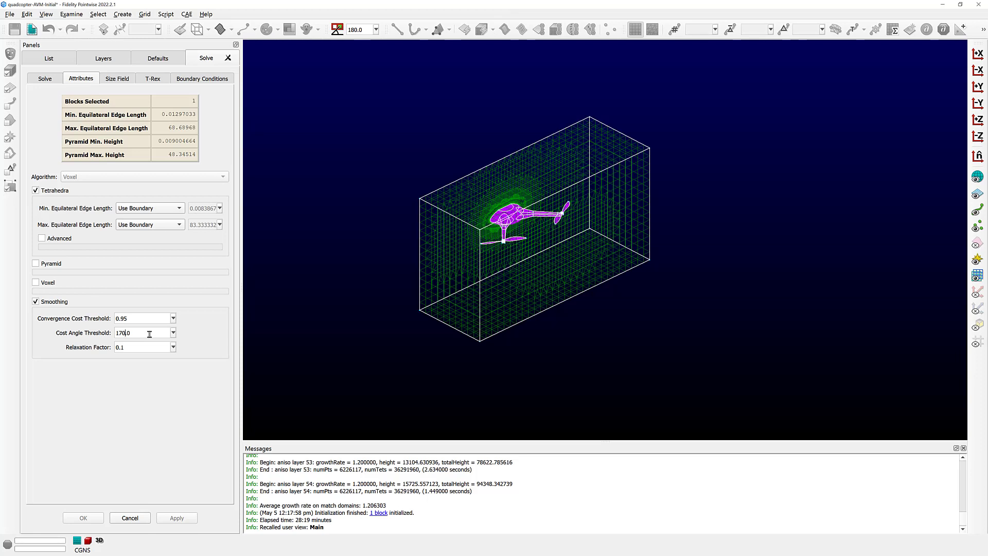
double_click(110, 334)
Smooth the volume block with the iteration count set to 10.
click(45, 80)
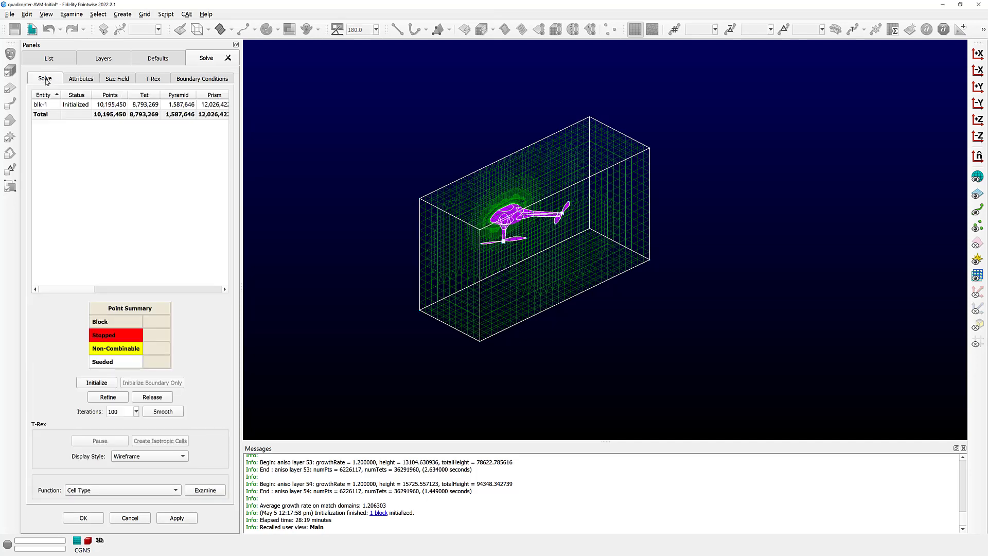
click(126, 409)
click(163, 412)
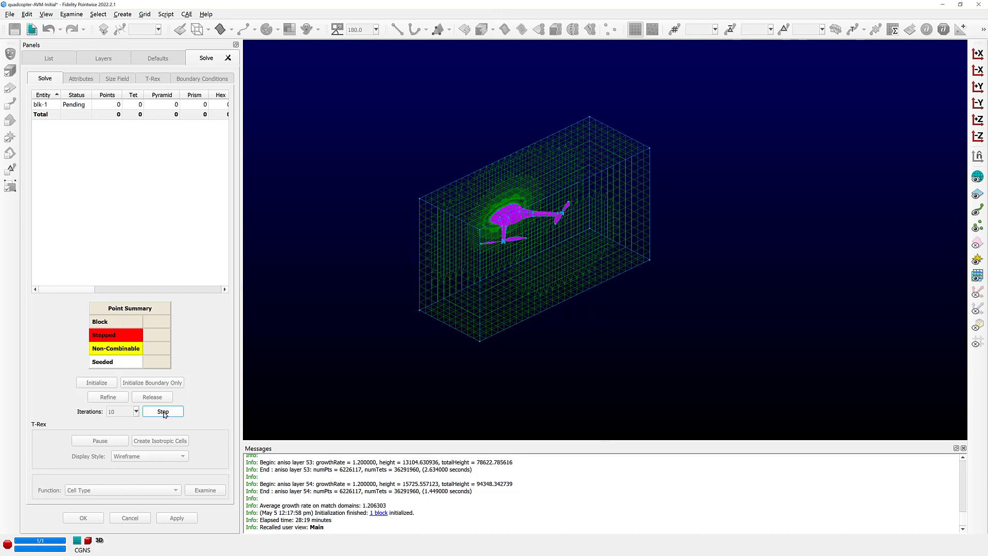
click(163, 411)
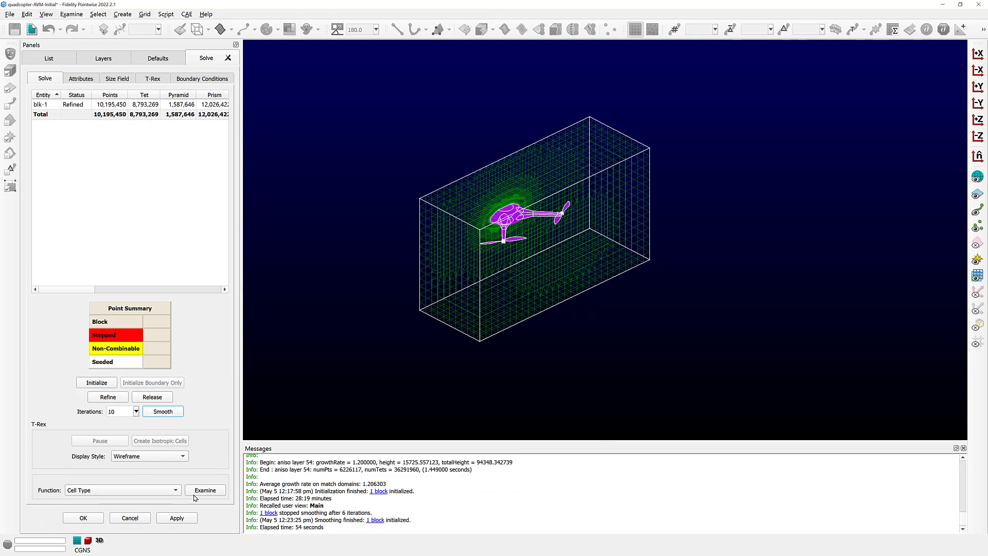
Examine the smoothed block's Max. Included Angle and its extrema, and accept the smoothed solution.
click(156, 490)
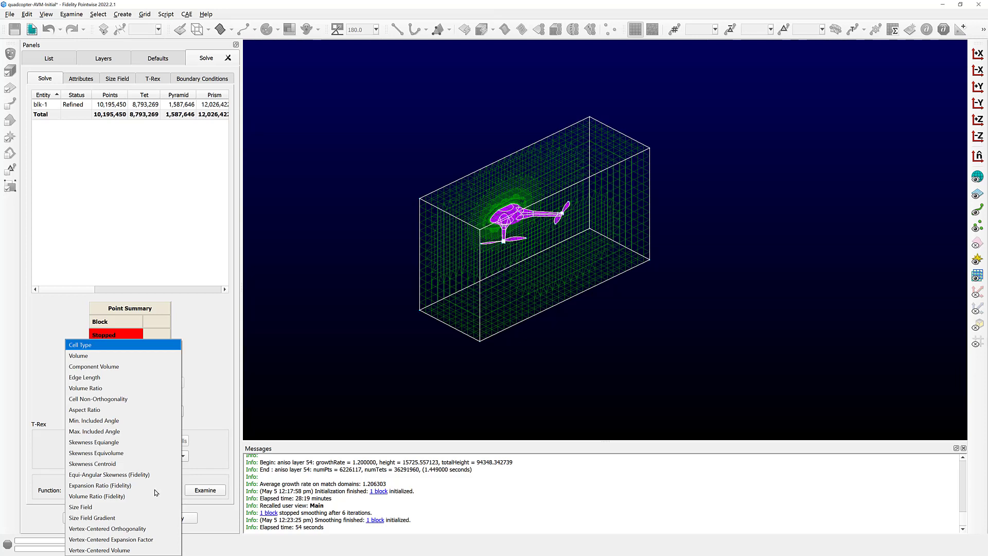
click(126, 435)
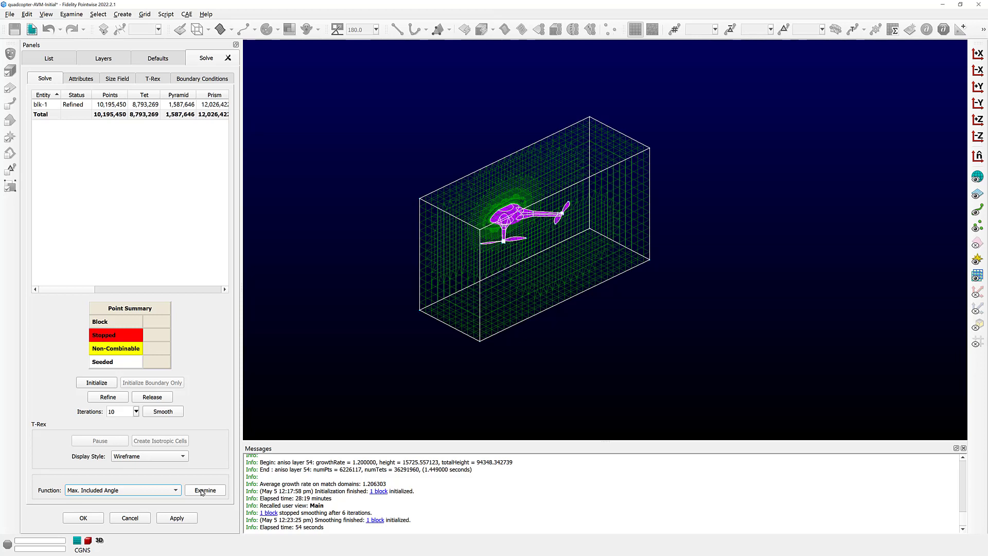
click(202, 490)
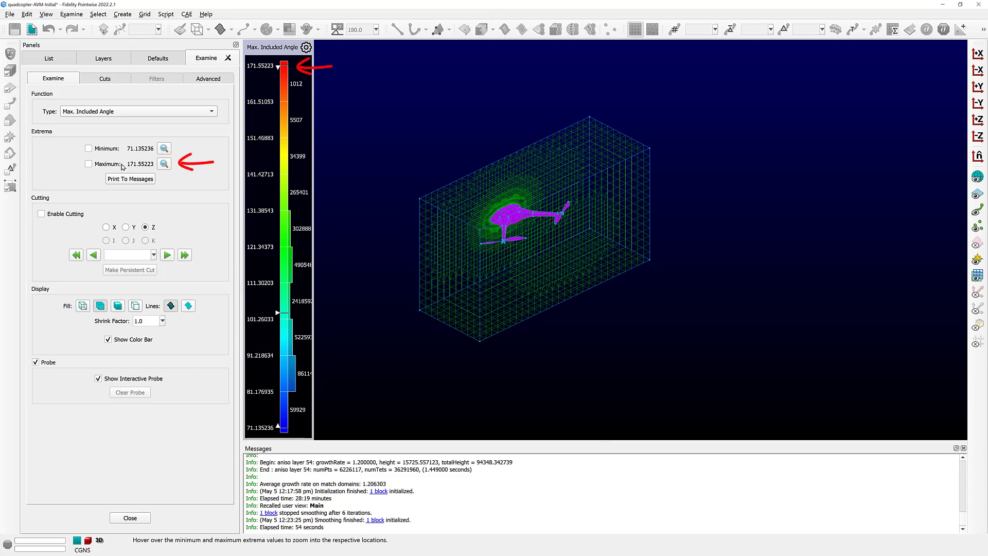
mouse_move(119, 165)
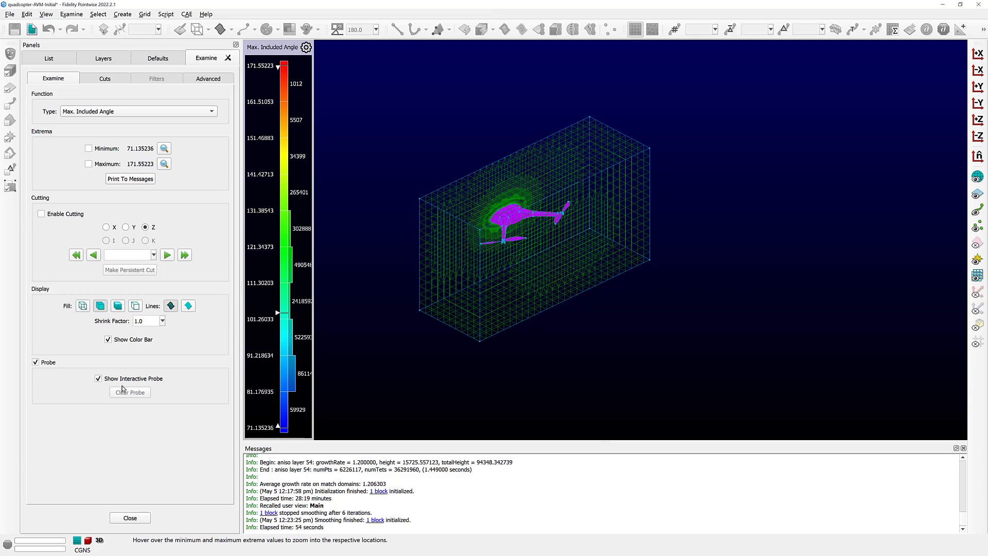
click(129, 517)
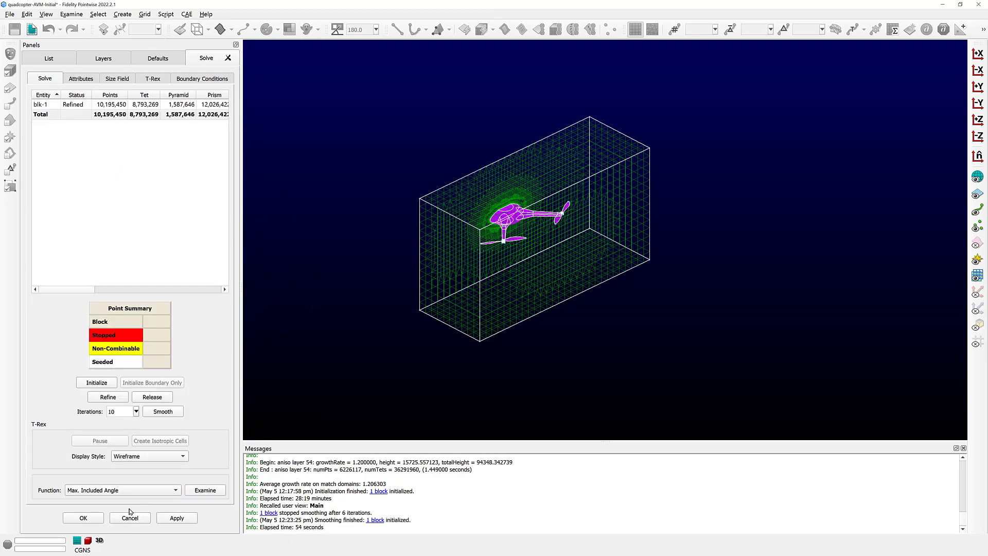
click(84, 518)
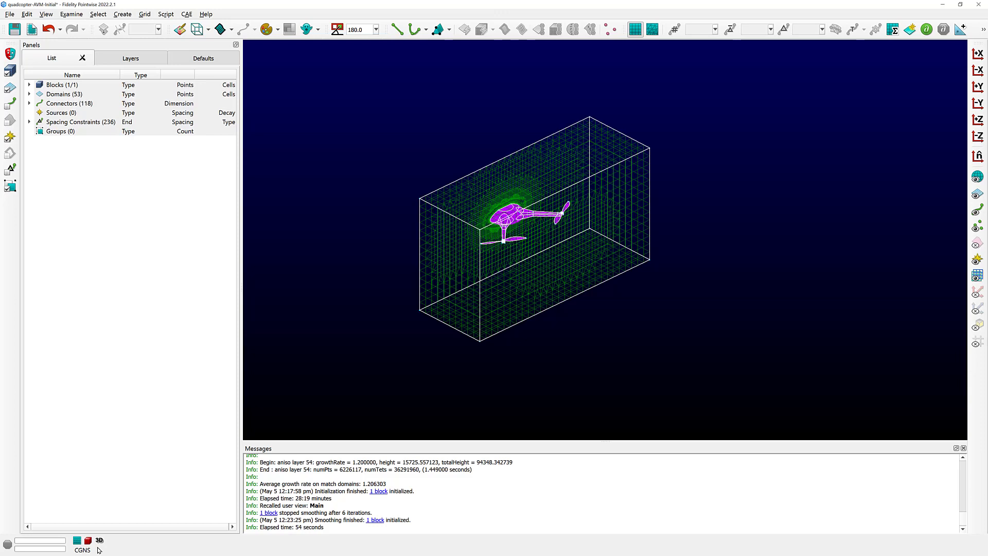
Create a CAE boundary condition named Farfield and set its type to Farfield.
click(189, 15)
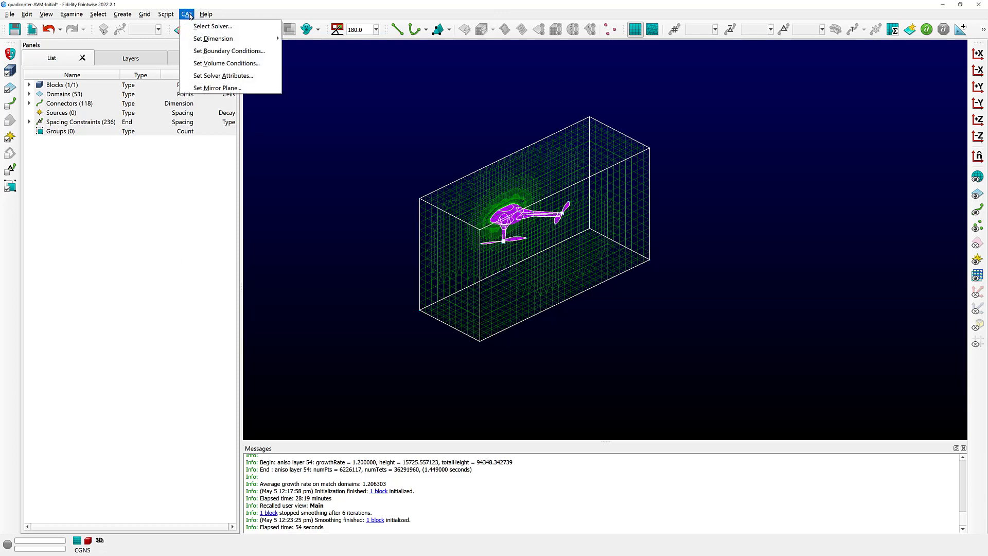
click(202, 51)
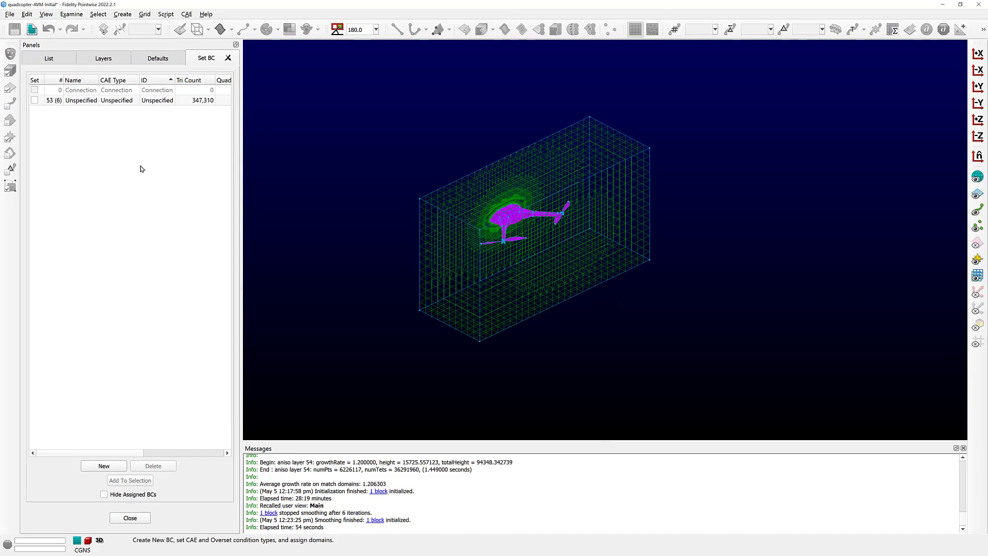
click(105, 467)
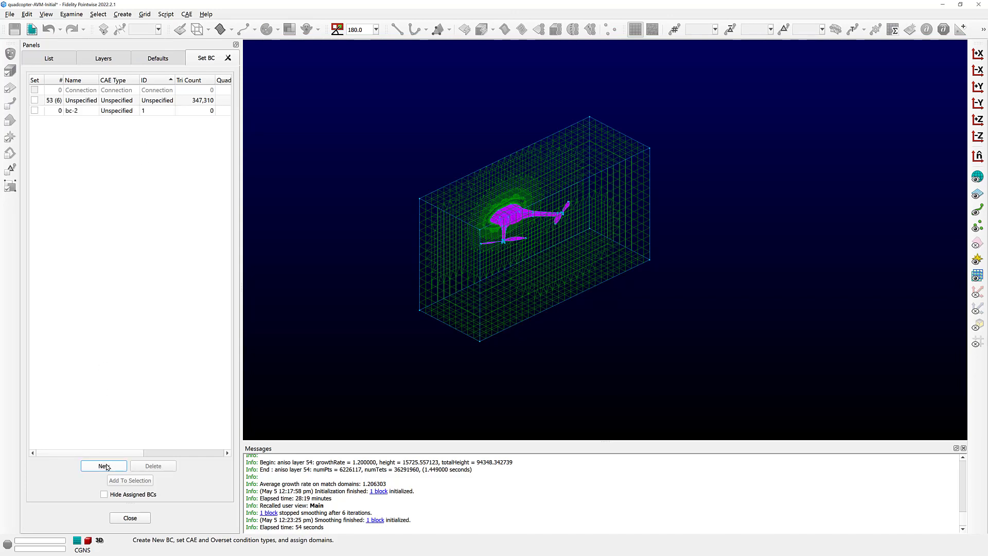
double_click(82, 112)
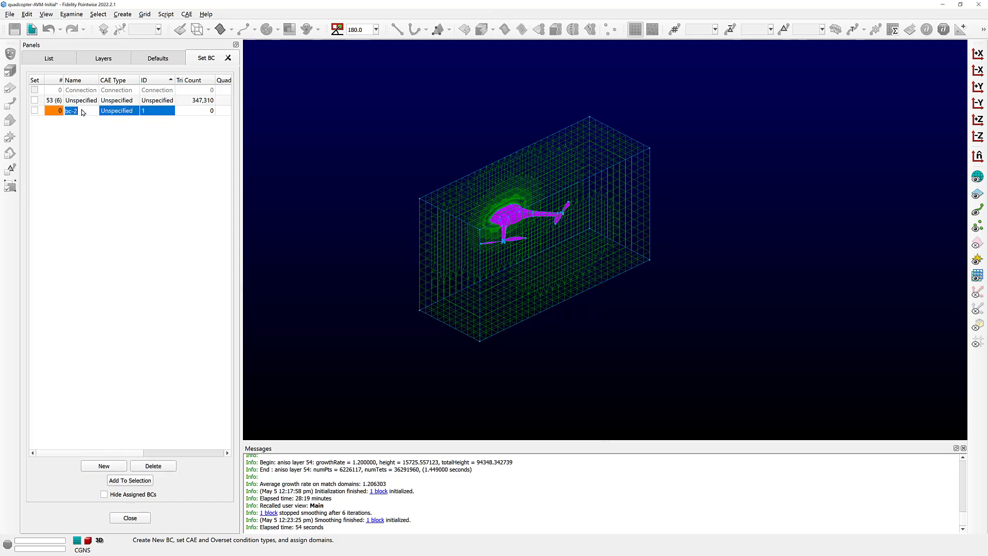
text(Farfield)
key(Return)
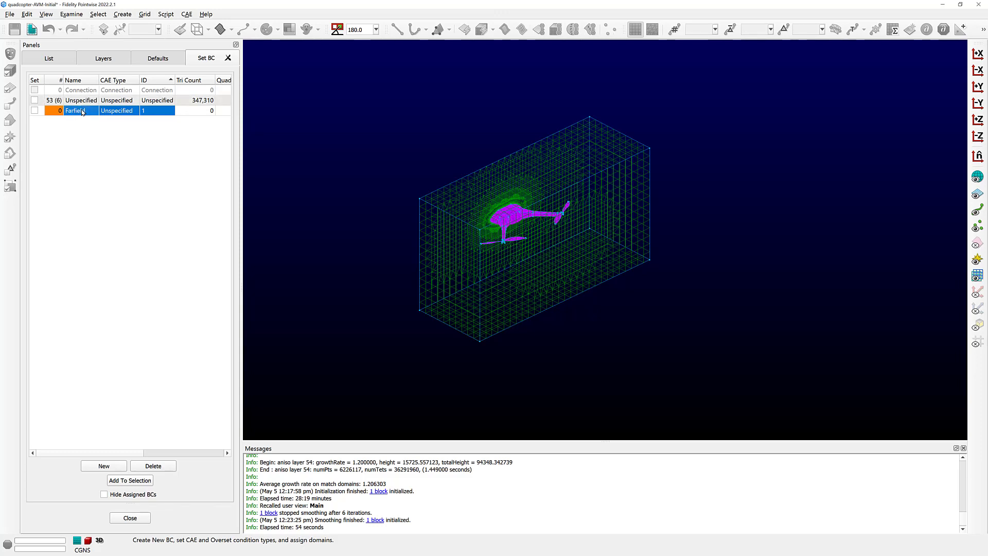
click(118, 111)
click(119, 111)
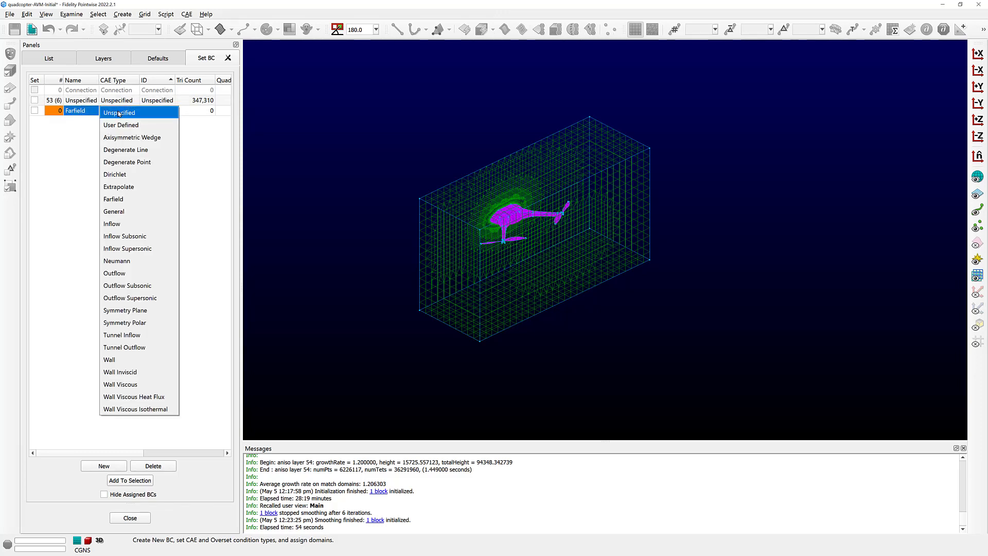
click(137, 199)
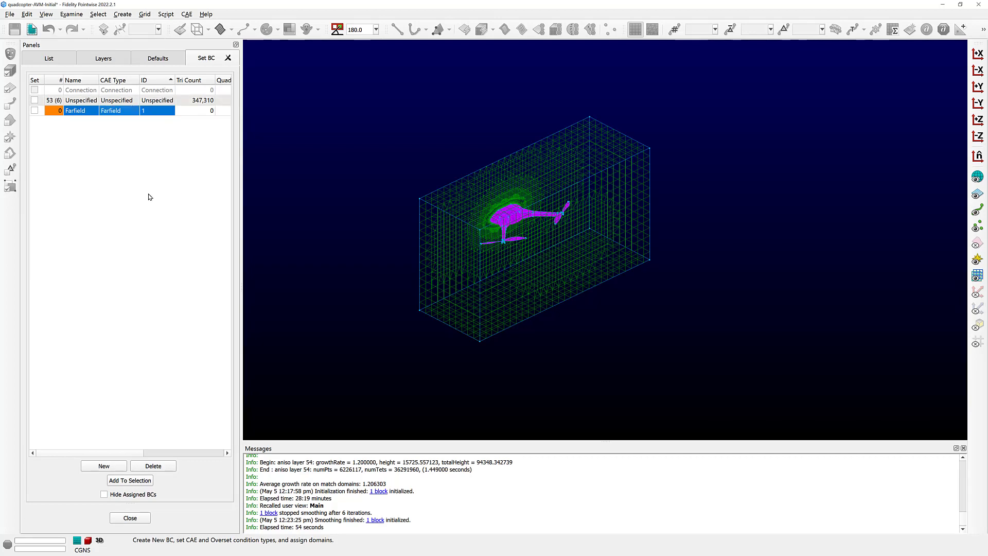
Assign the five outer box domains, excluding the symmetry plane, to the Farfield boundary condition and clear the selection.
click(461, 210)
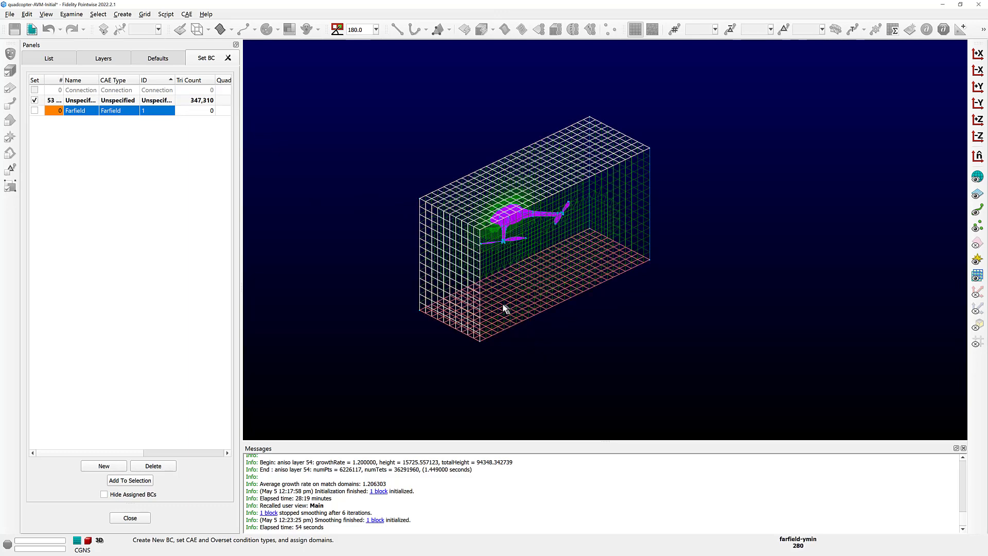
click(623, 235)
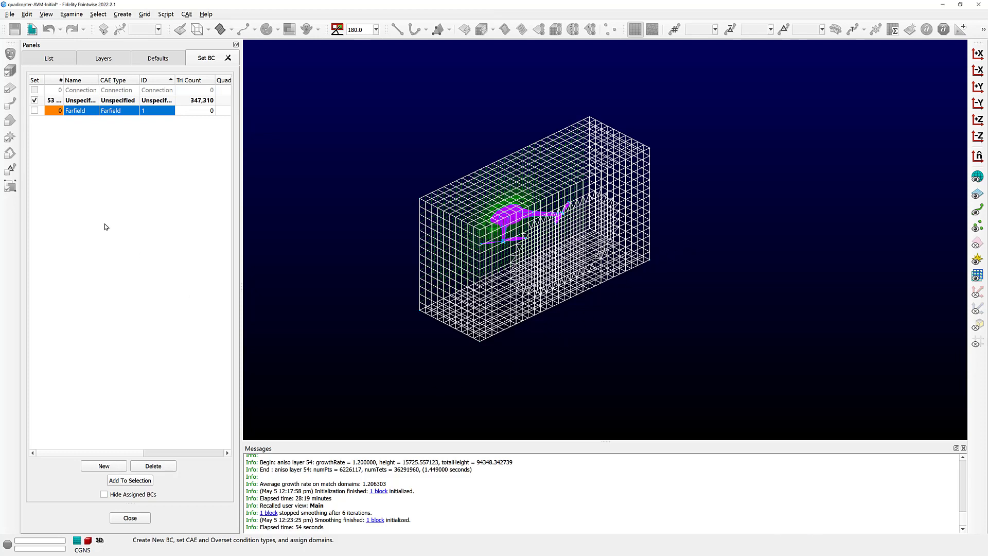
click(35, 111)
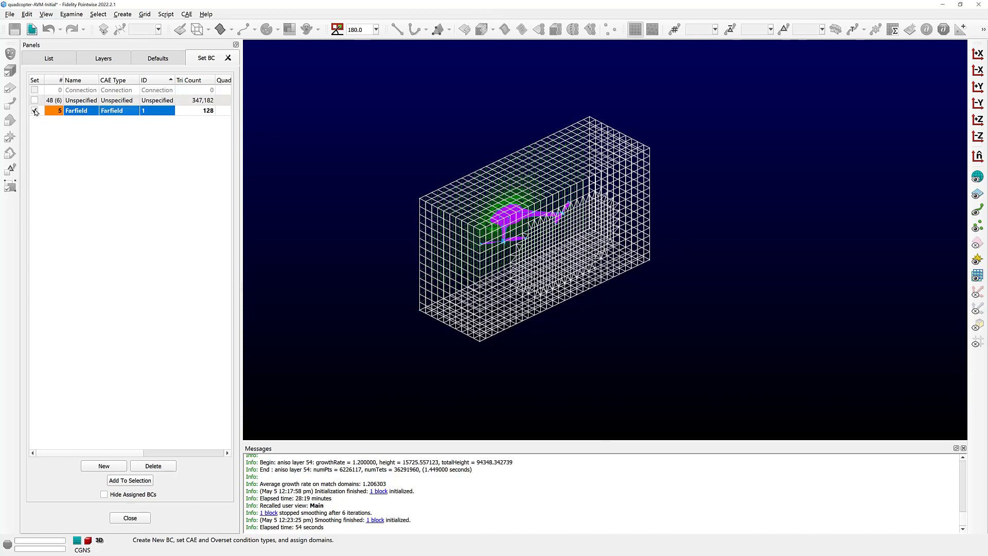
click(397, 165)
click(82, 112)
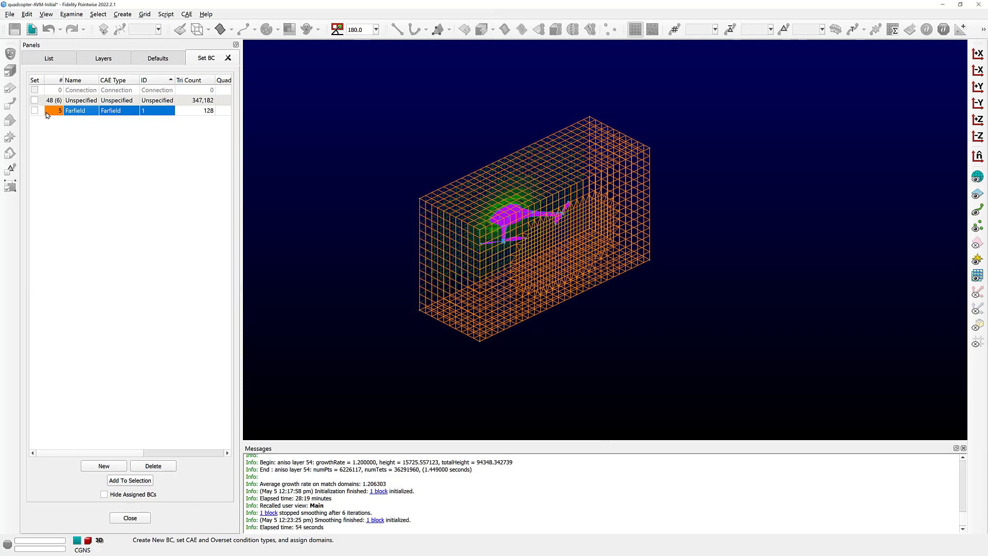
click(72, 161)
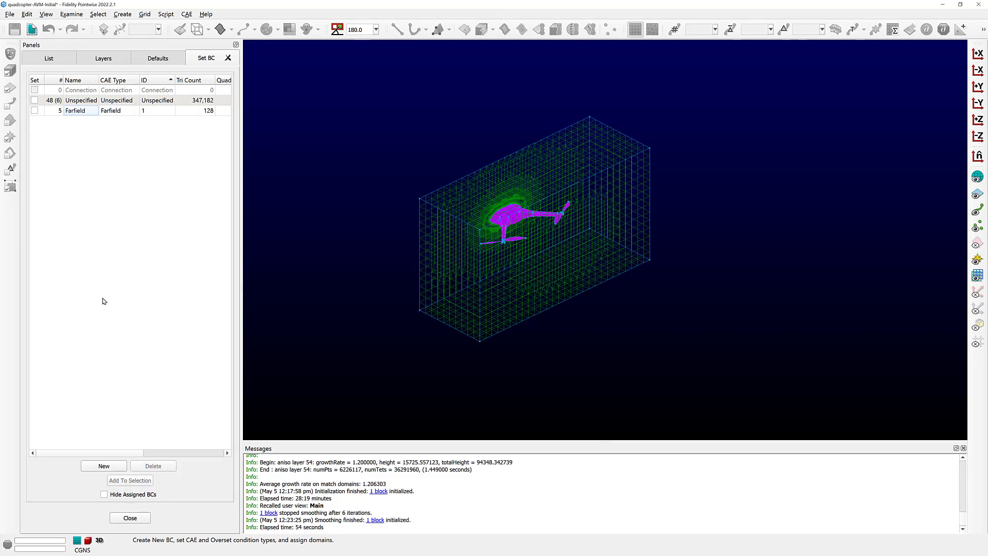
Hide the domains with assigned boundary conditions and create a new boundary condition named Quadcopter.
click(104, 494)
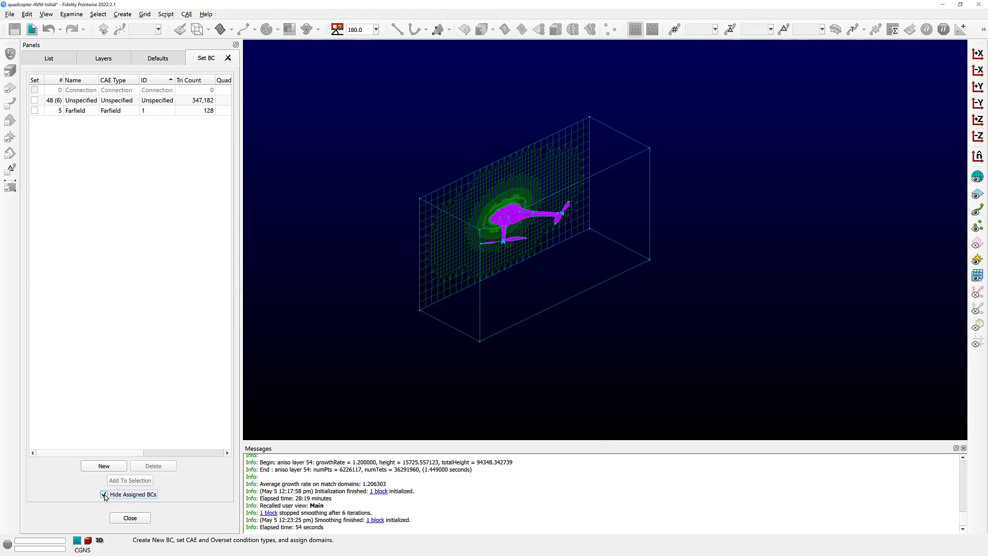
click(119, 466)
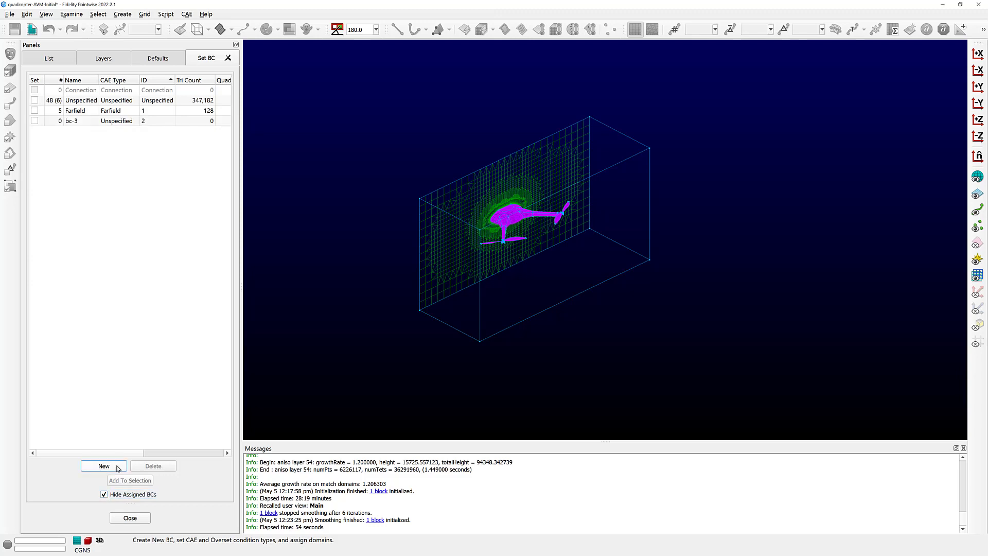
double_click(85, 123)
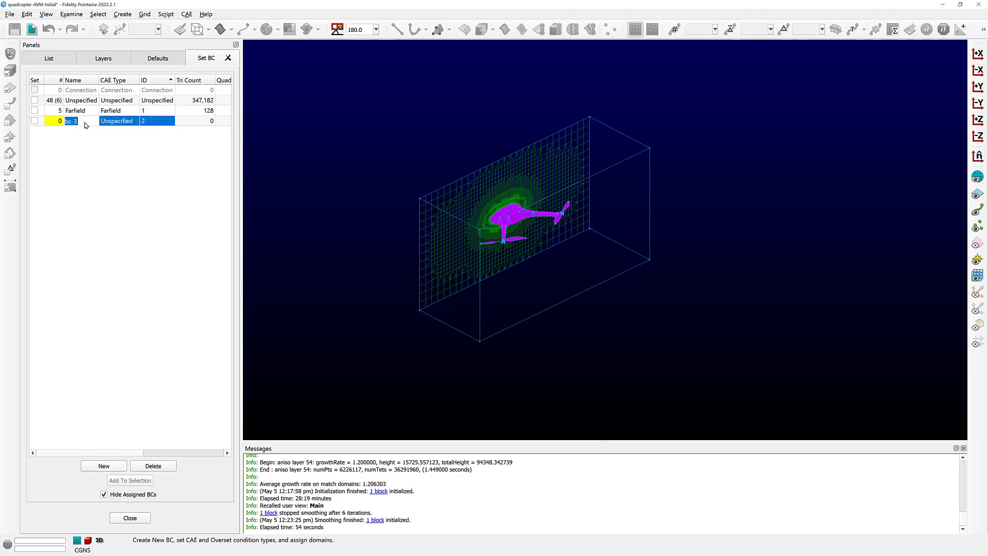
text(Qud)
text(a)
text(dcopter)
key(Return)
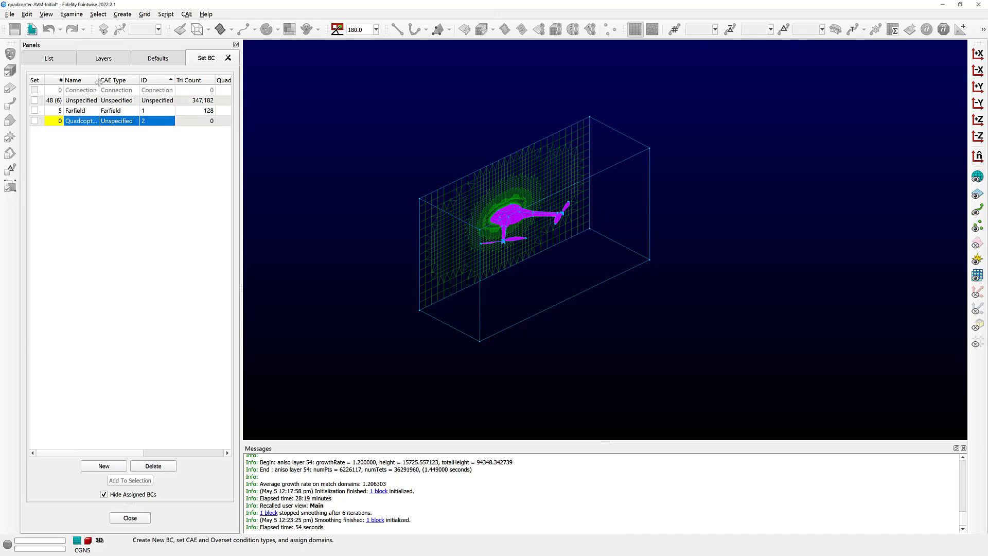
Widen the boundary condition name column and set the Quadcopter condition's CAE type to Wall Viscous.
drag(99, 80, 106, 80)
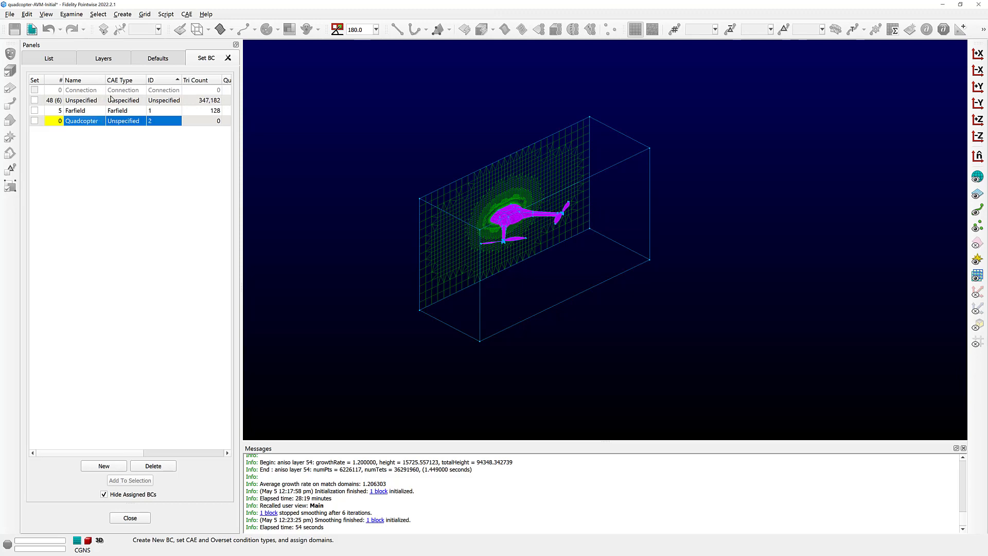
click(121, 124)
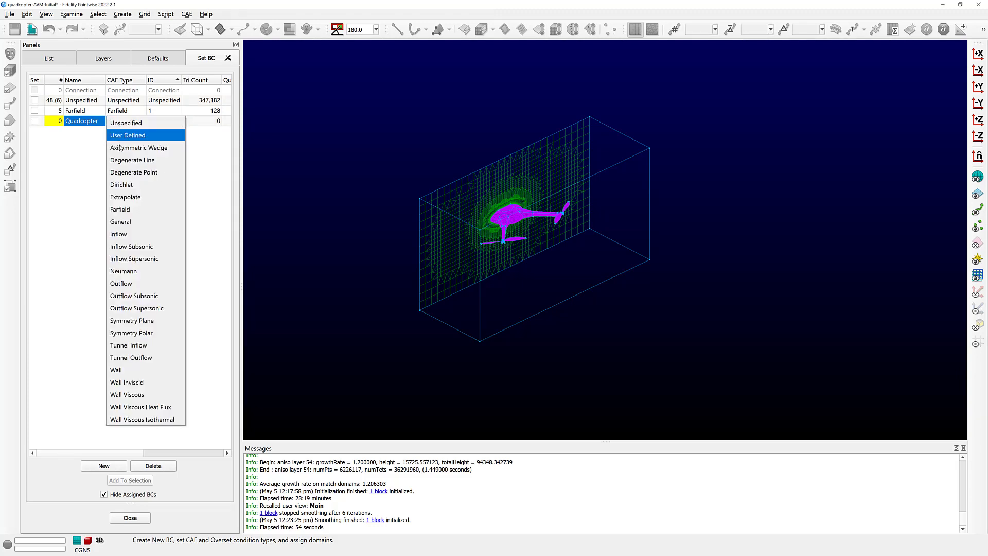
click(139, 395)
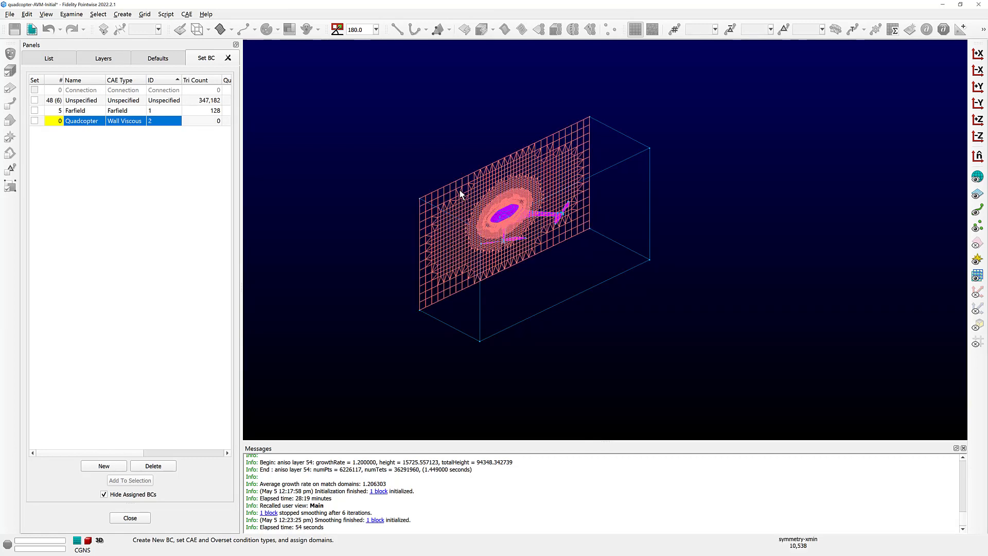
Assign all quadcopter surface domains, excluding the symmetry plane, to the Quadcopter boundary condition.
drag(460, 191, 506, 231)
drag(577, 259, 585, 261)
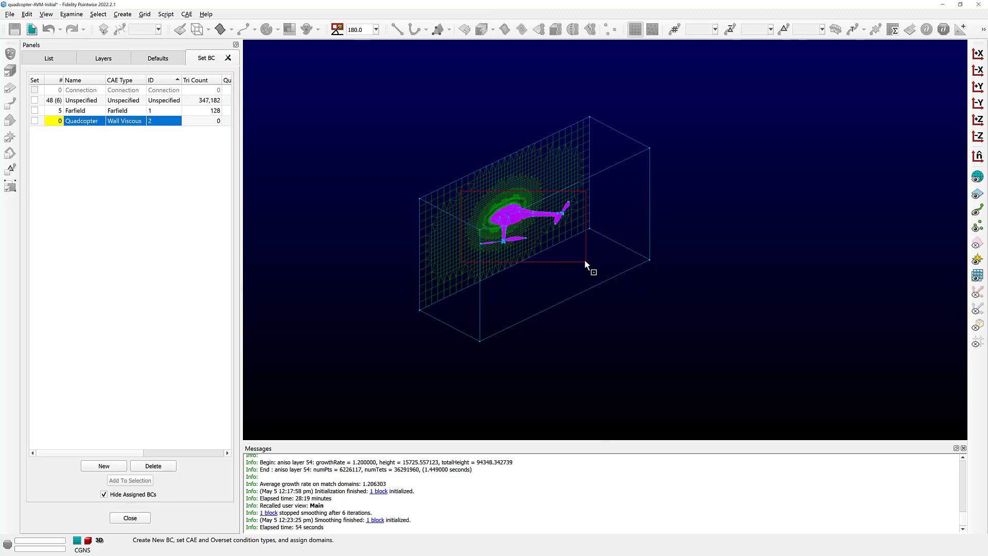
drag(585, 261, 585, 261)
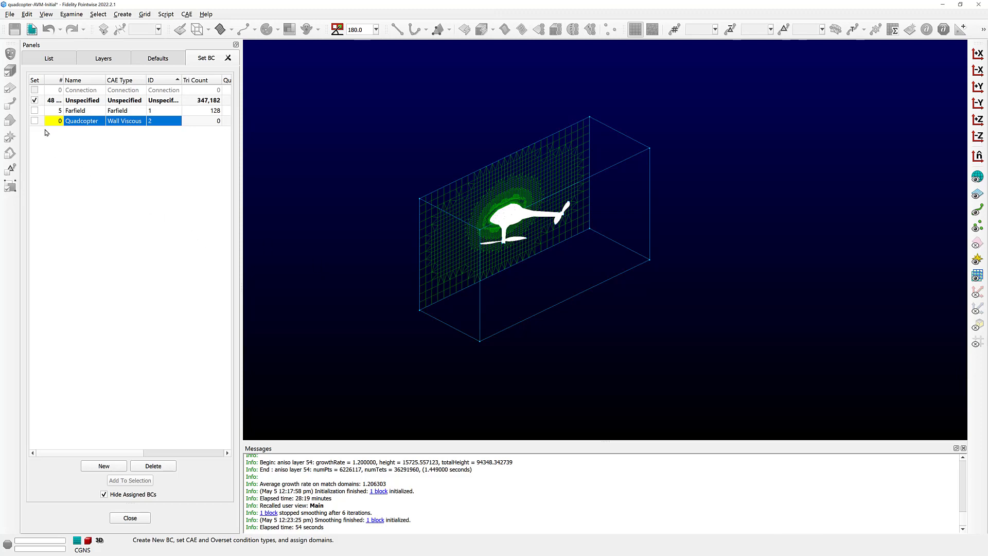
click(34, 121)
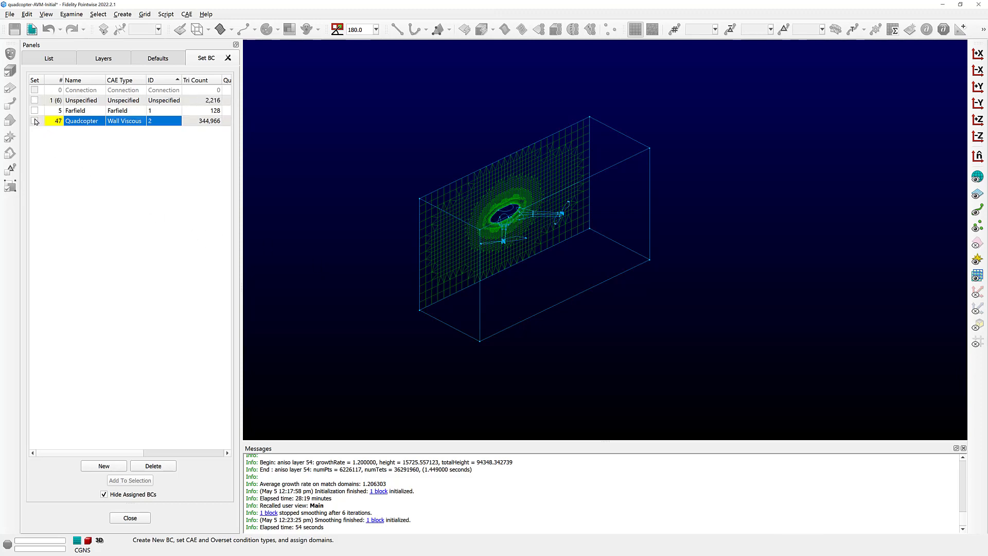
click(69, 171)
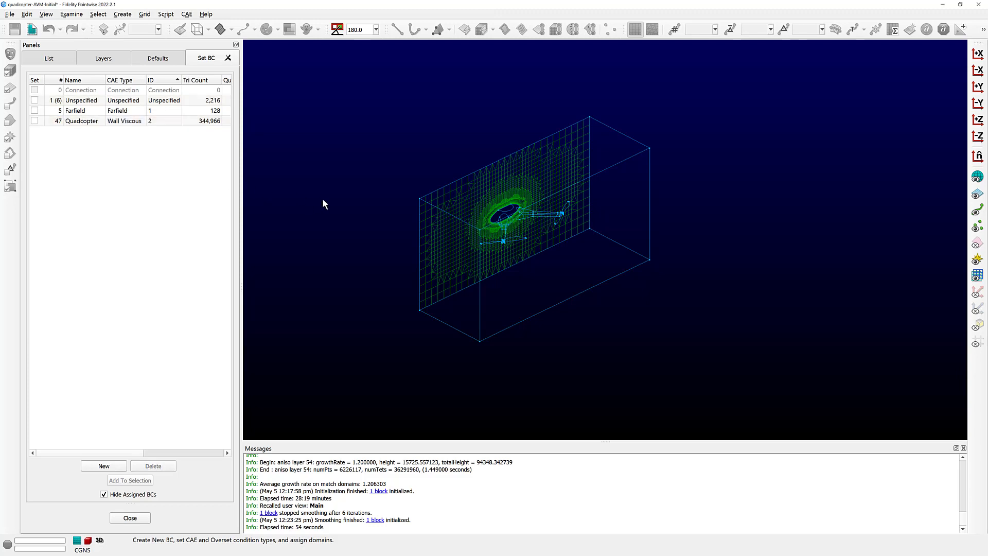
click(78, 122)
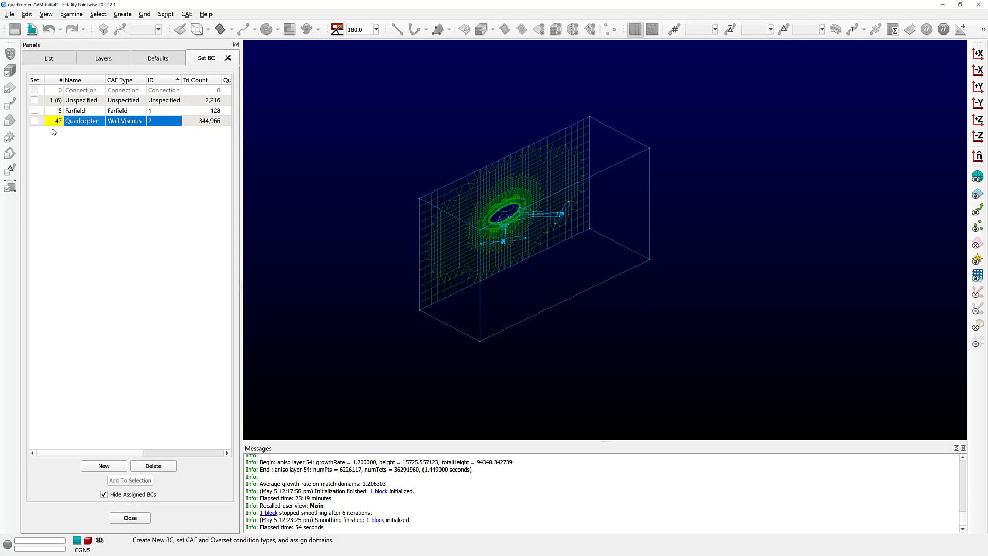
Create a new boundary condition named Symmetry.
click(103, 466)
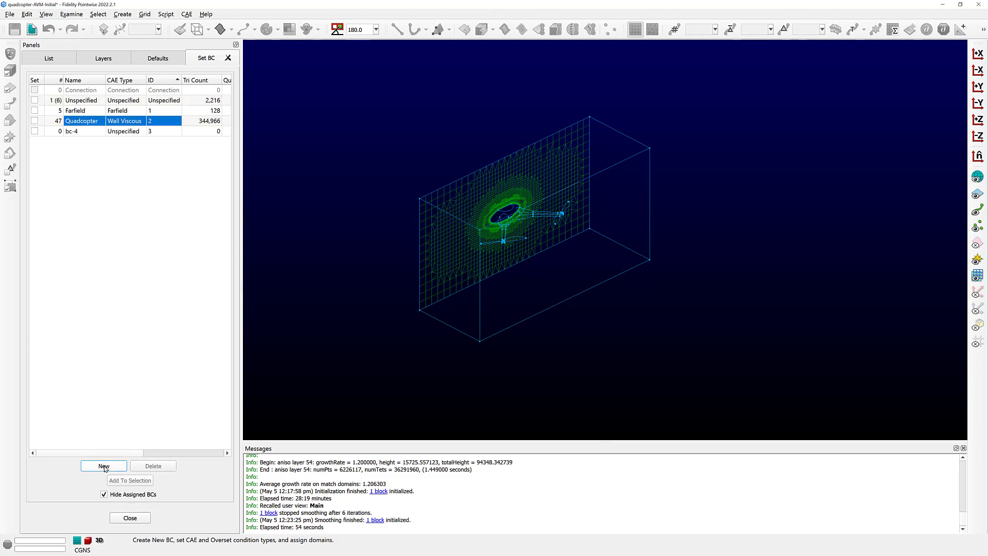
double_click(88, 132)
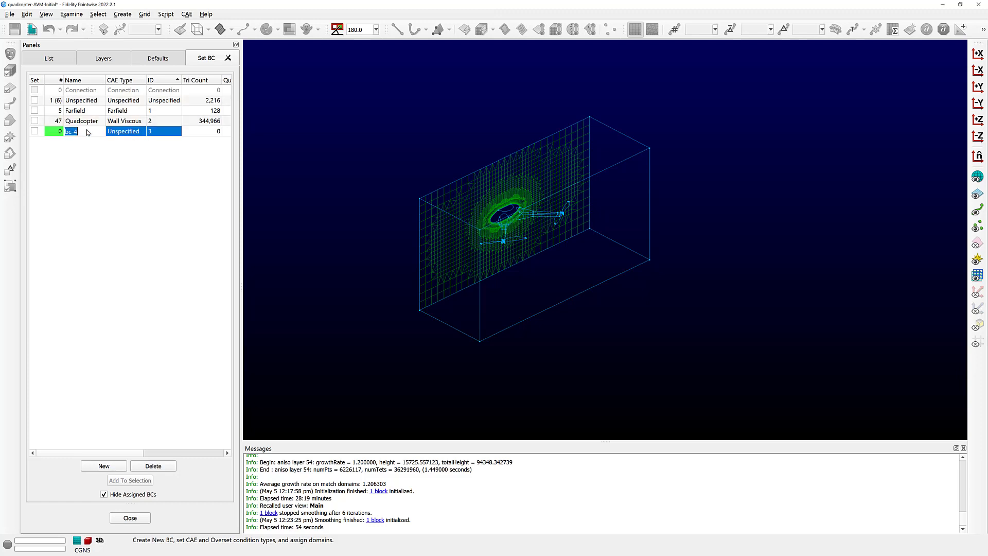
text(Symmetry)
key(Return)
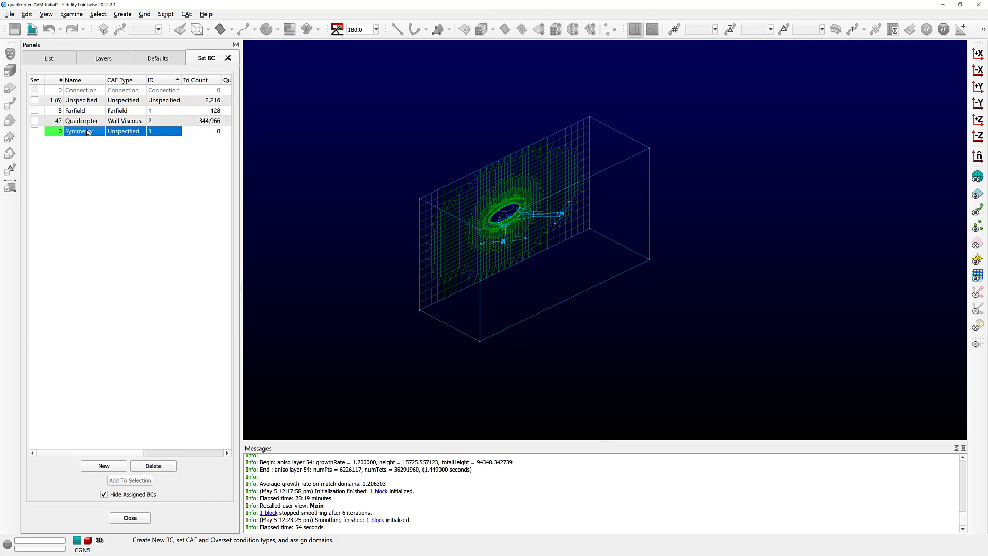
Assign the remaining symmetry plane domain to the Symmetry boundary condition and set its CAE type to Symmetry Plane.
click(471, 211)
click(34, 132)
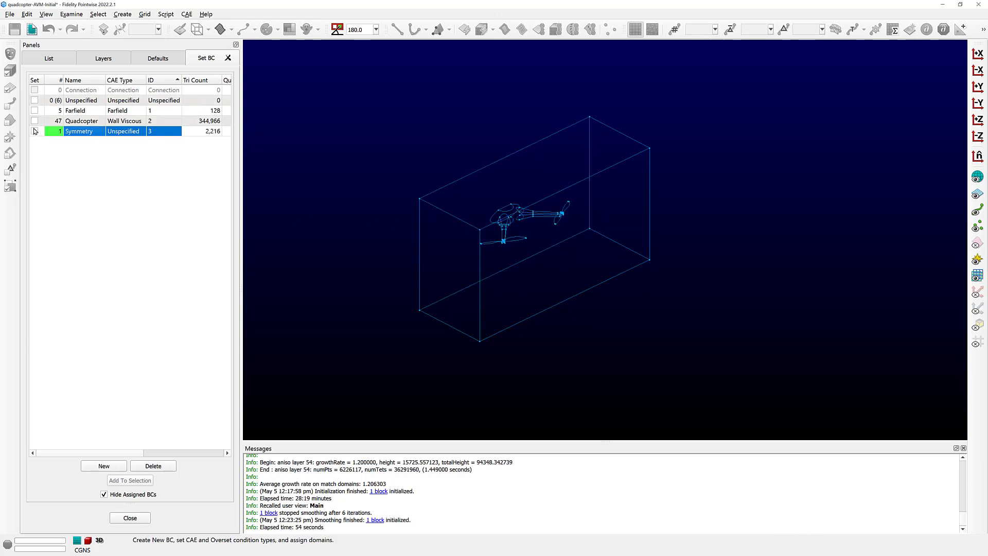
click(115, 132)
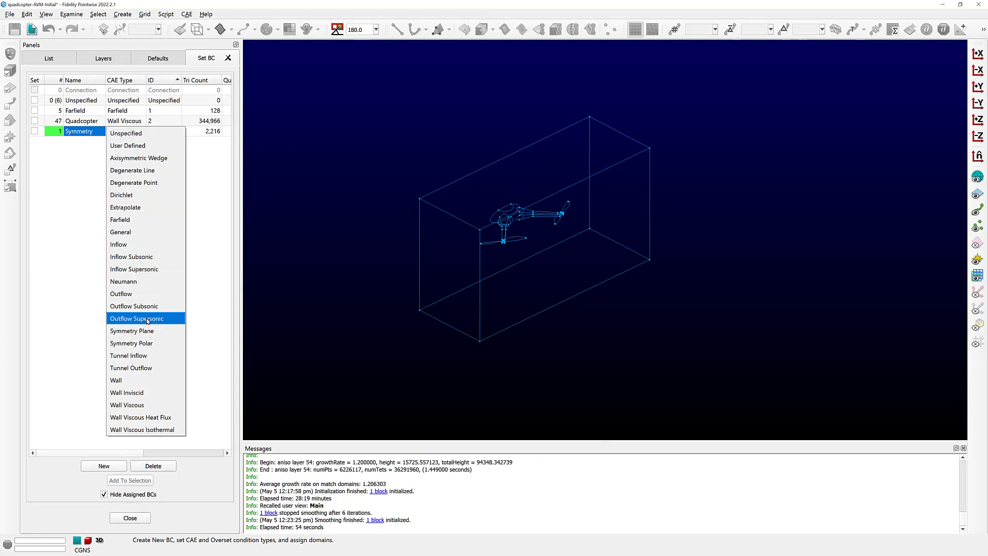
click(151, 332)
click(146, 275)
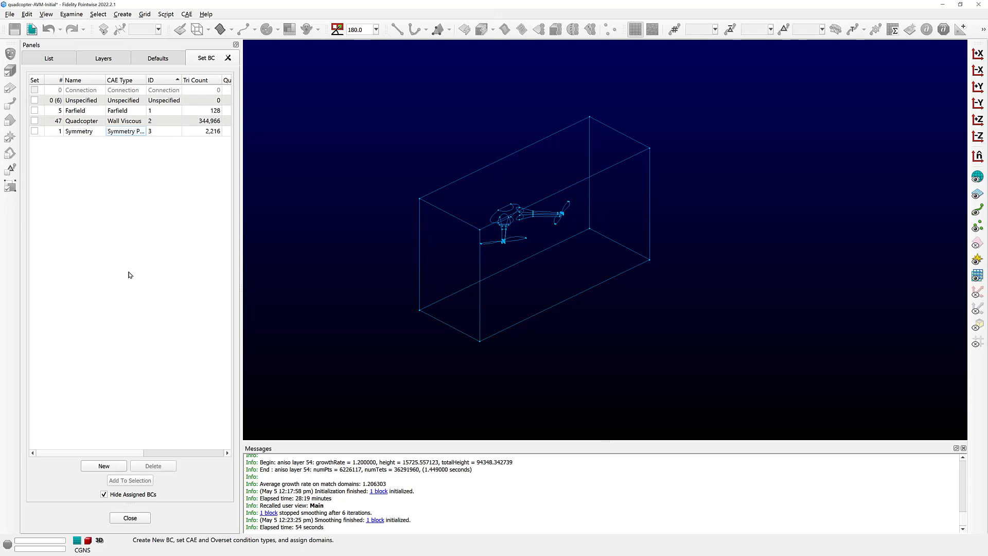
Show the assigned domains again, highlight the Farfield, Quadcopter and Symmetry conditions together for review, and finish the boundary condition setup.
click(104, 494)
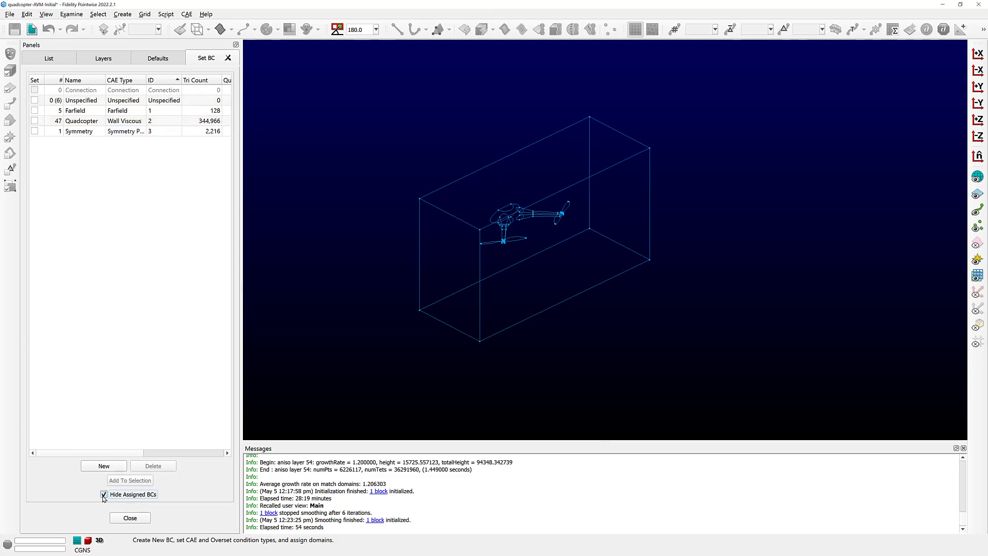
click(81, 112)
ctrl+click(85, 121)
ctrl+click(87, 133)
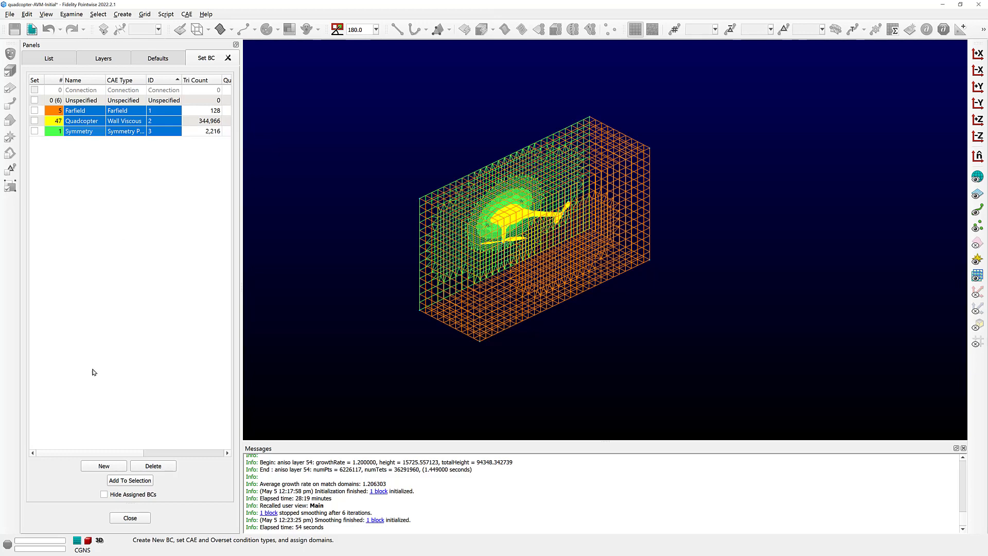
click(130, 518)
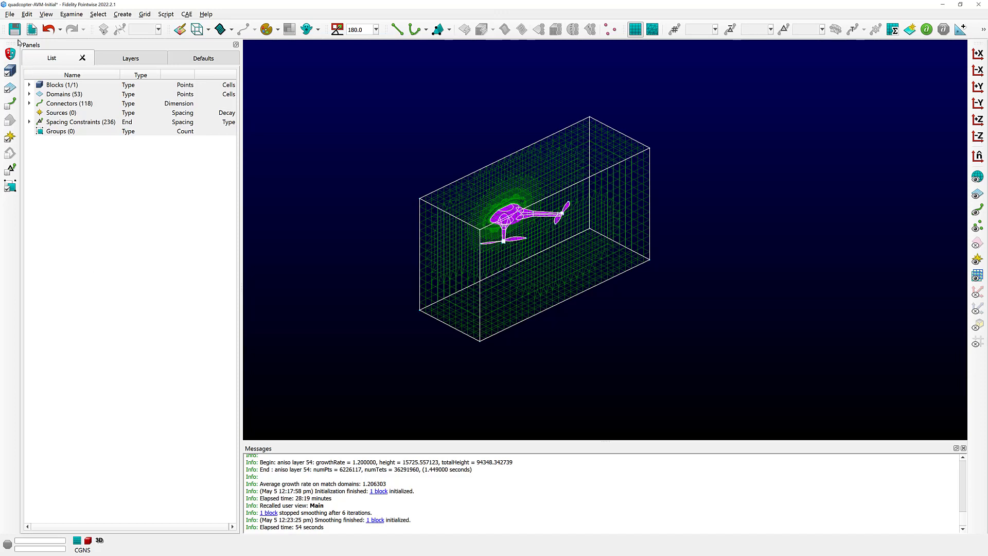
Export the mesh as CAE data to FidelityExport.cgns, replacing the existing file and keeping double precision, donor information and face-to-face interfaces.
click(9, 16)
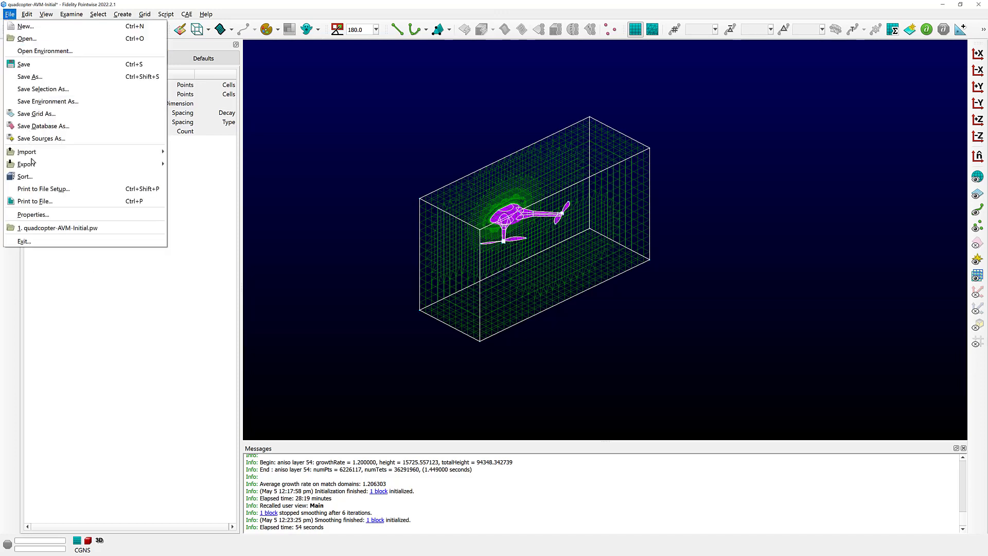
mouse_move(34, 169)
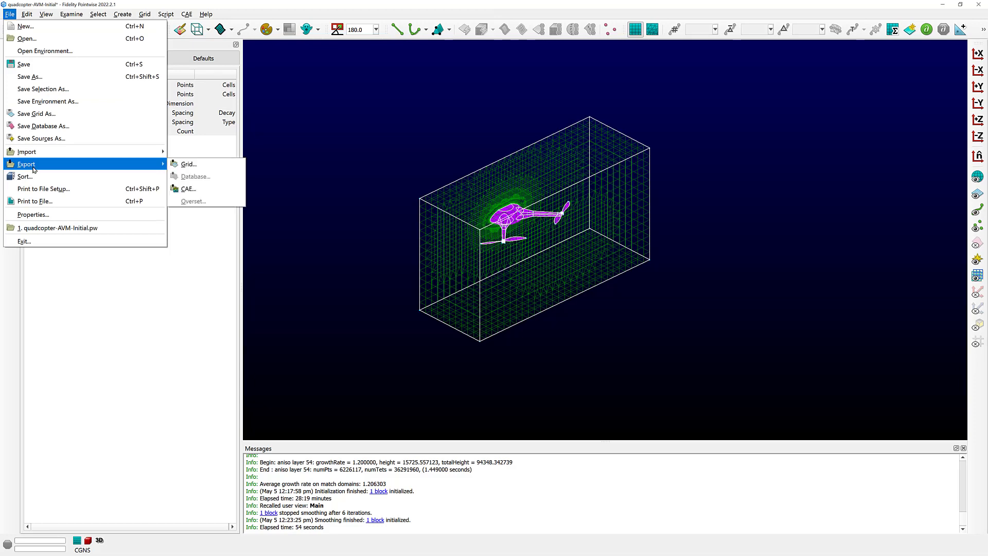
click(187, 188)
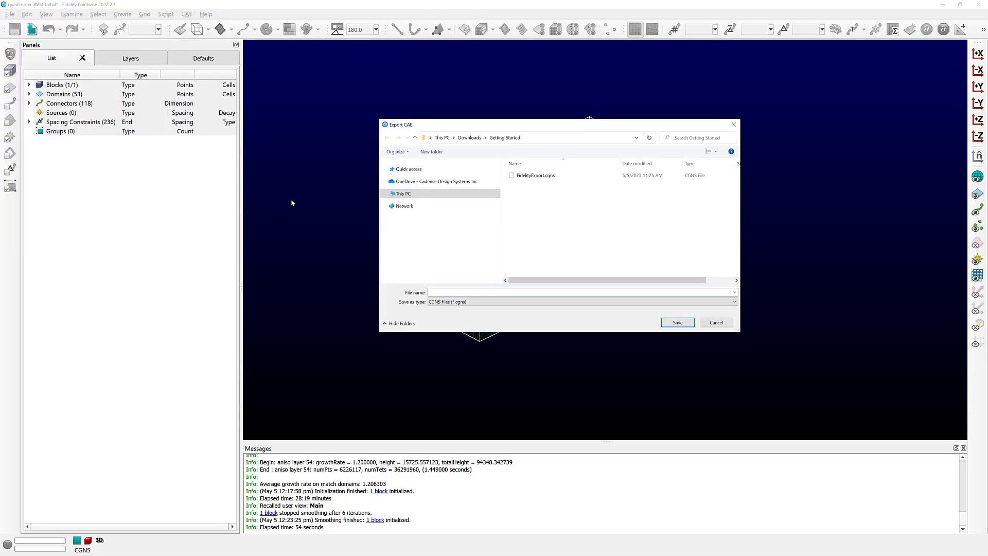
click(535, 179)
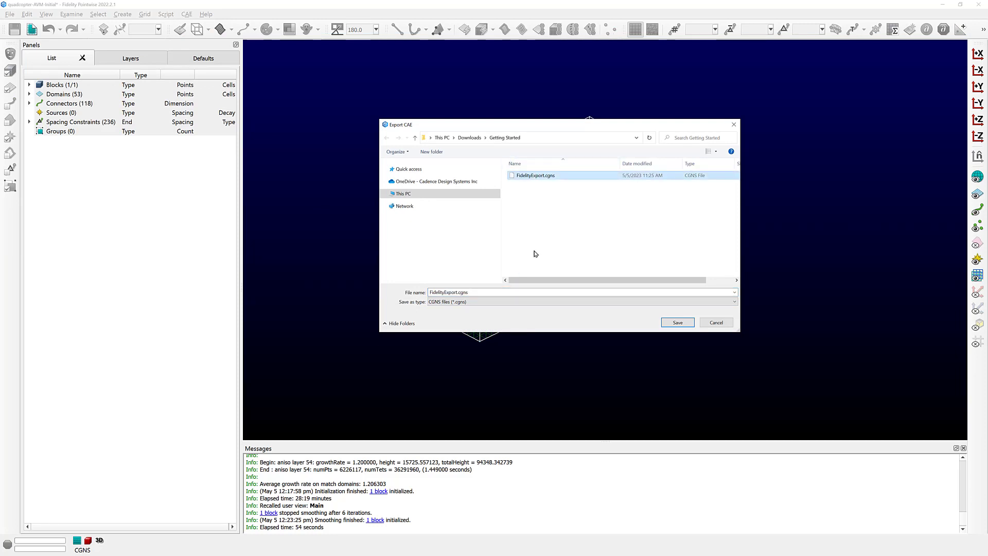
click(667, 323)
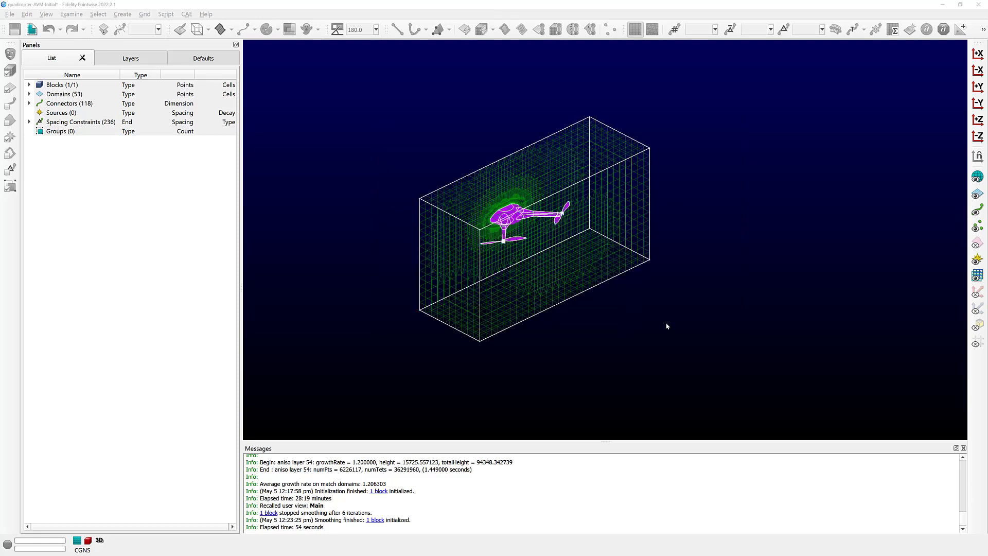
click(497, 298)
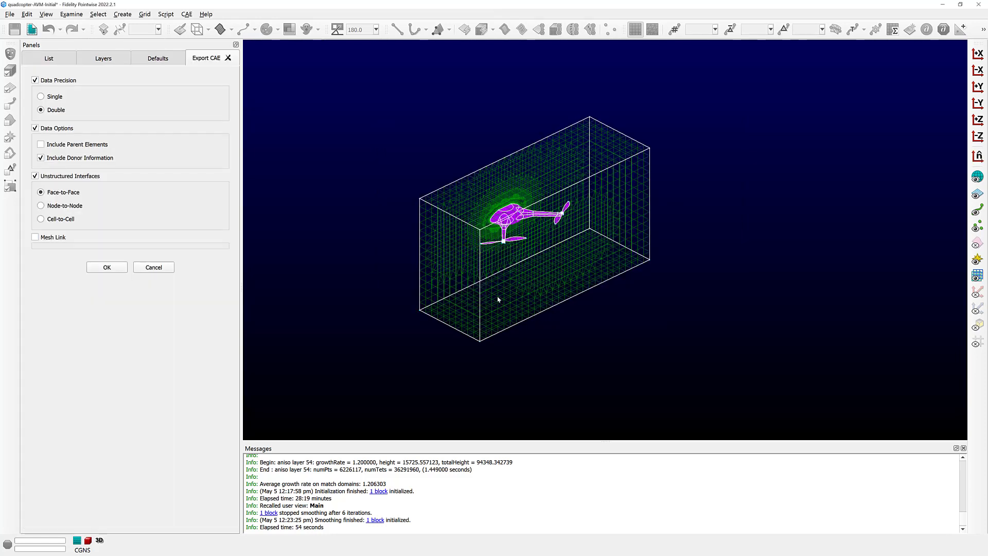
click(107, 270)
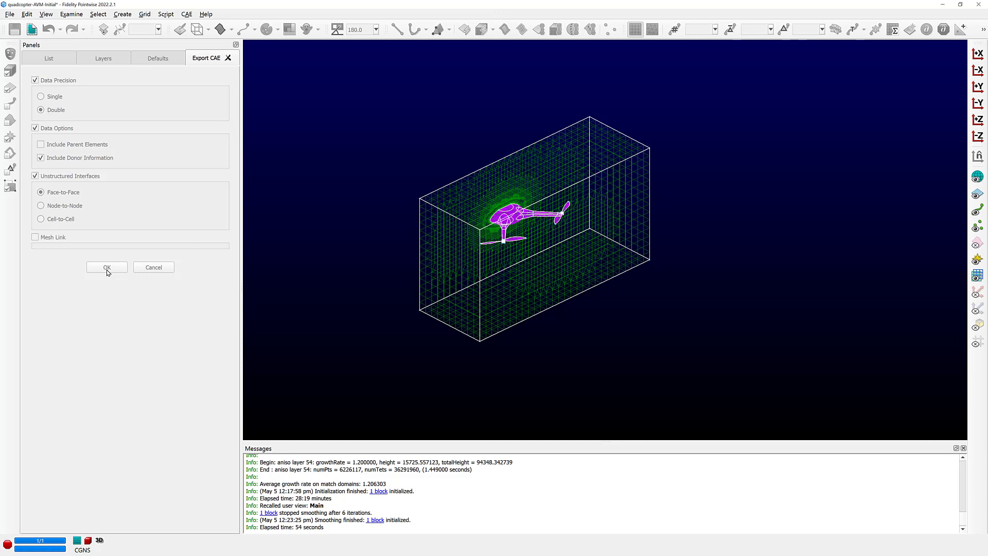